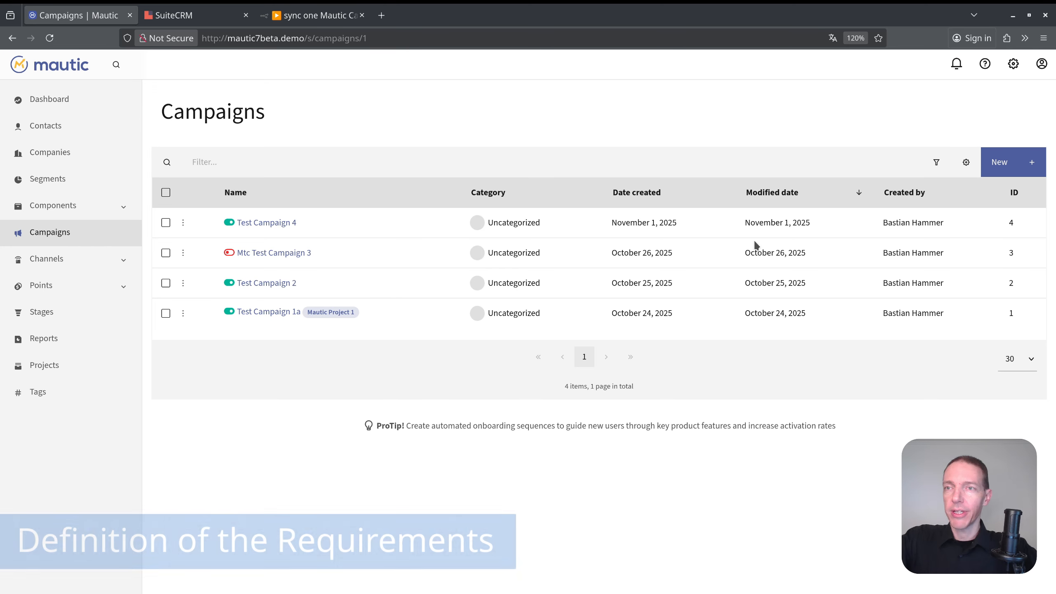
# - Review Mautic's integration settings, the SuiteCRM campaign list and the n8n workflow for syncing a Mautic campaign
pyautogui.click(1014, 67)
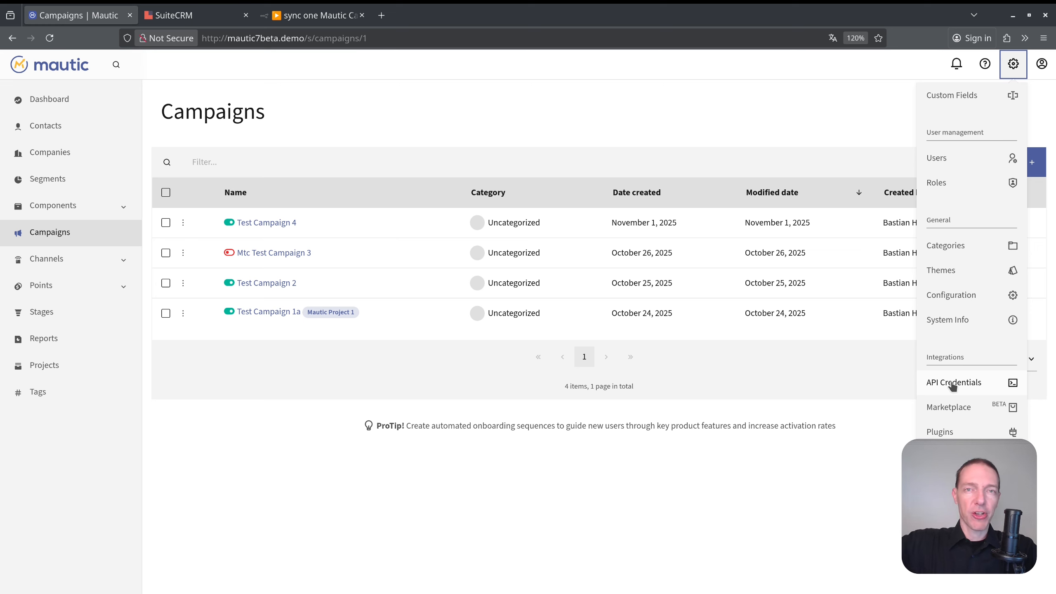
pyautogui.click(650, 119)
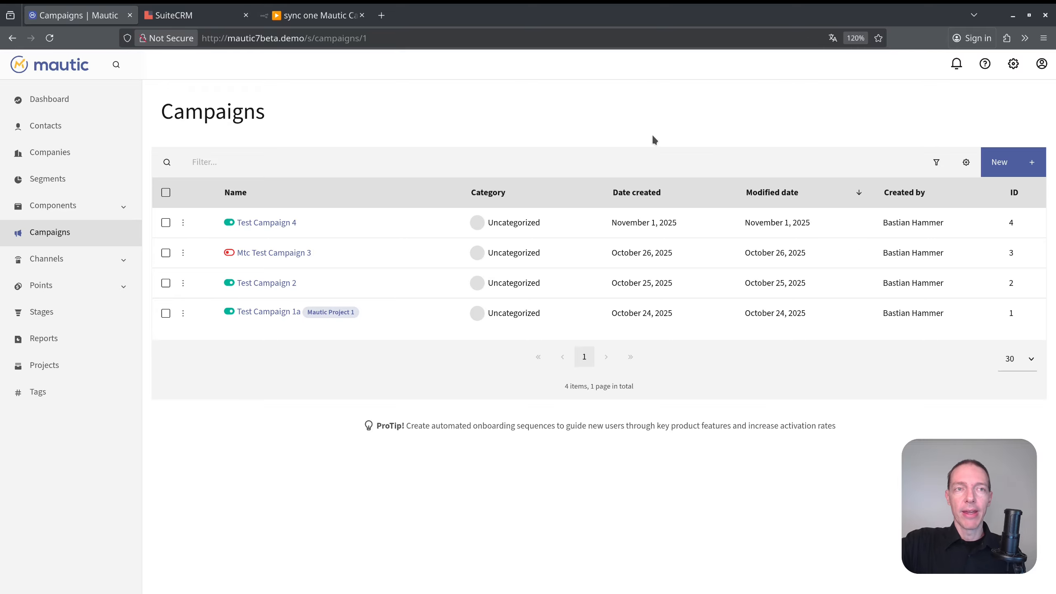
pyautogui.click(190, 15)
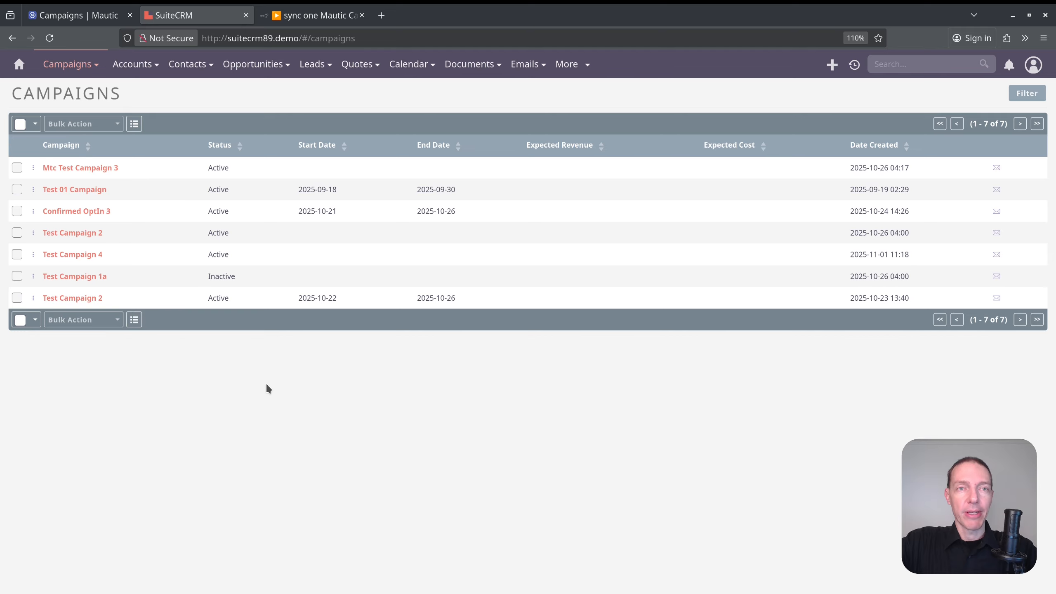
pyautogui.click(298, 18)
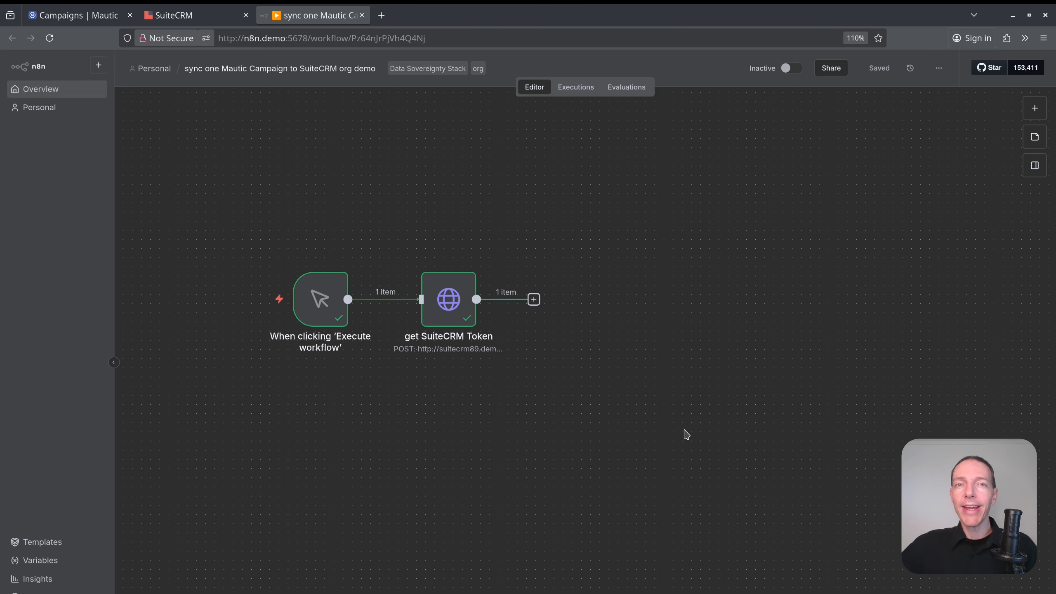
# - Clone Test Campaign 4 in Mautic as a new campaign named "Test Campaign 5", and save and close it
pyautogui.hotkey('ctrl', '1')
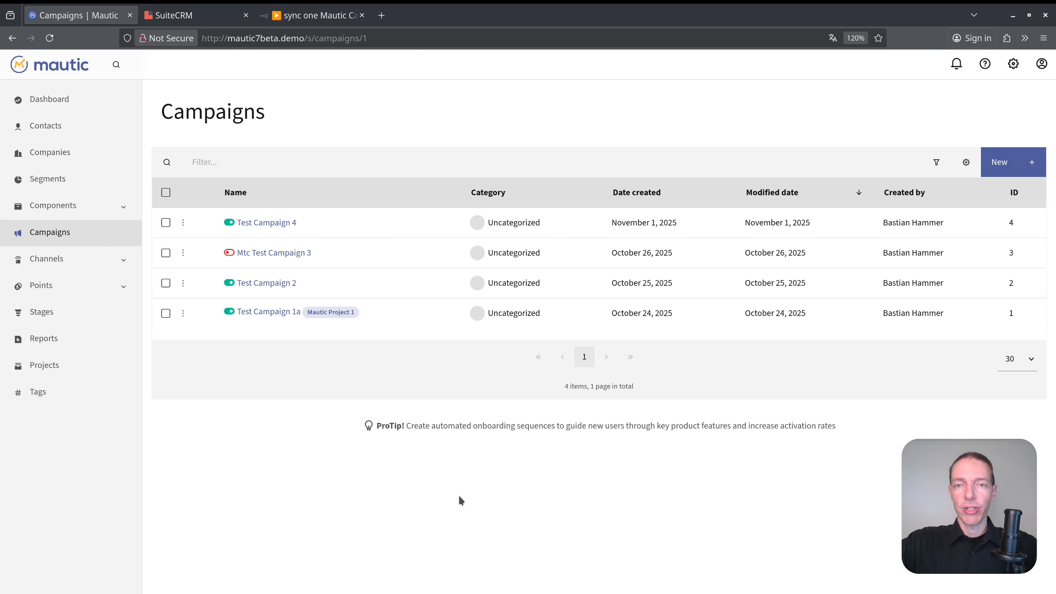
pyautogui.click(270, 225)
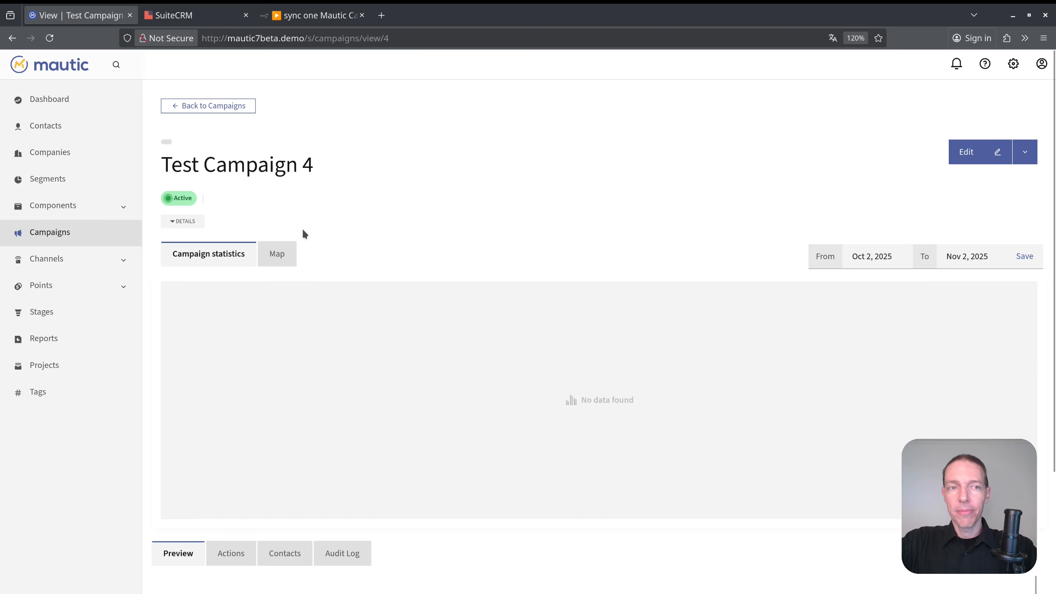
pyautogui.click(1025, 154)
pyautogui.click(978, 179)
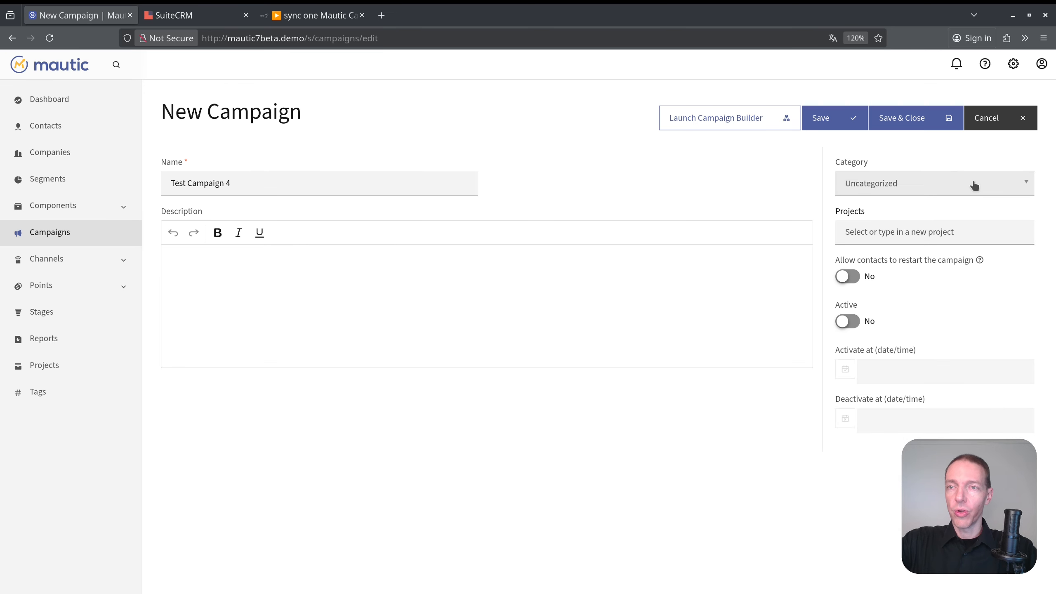
pyautogui.click(269, 187)
pyautogui.press('BackSpace')
pyautogui.write('5')
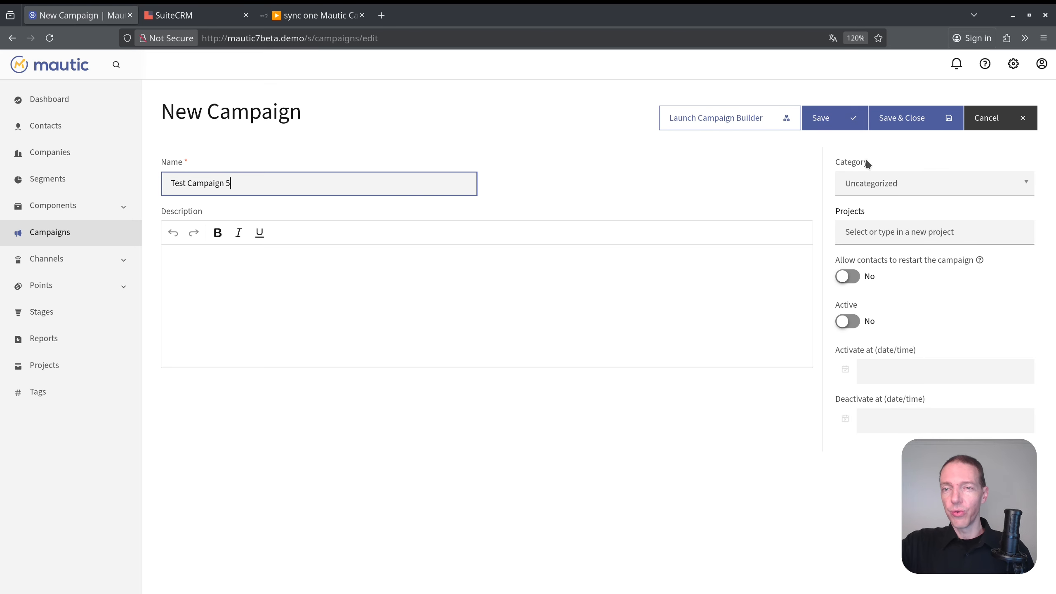
pyautogui.click(909, 124)
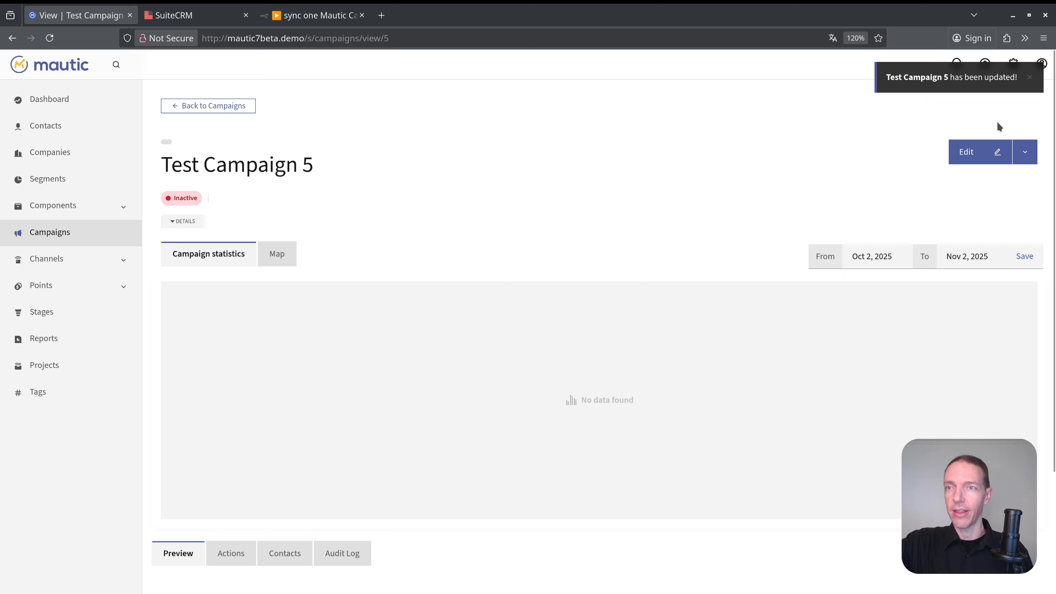
pyautogui.click(1031, 79)
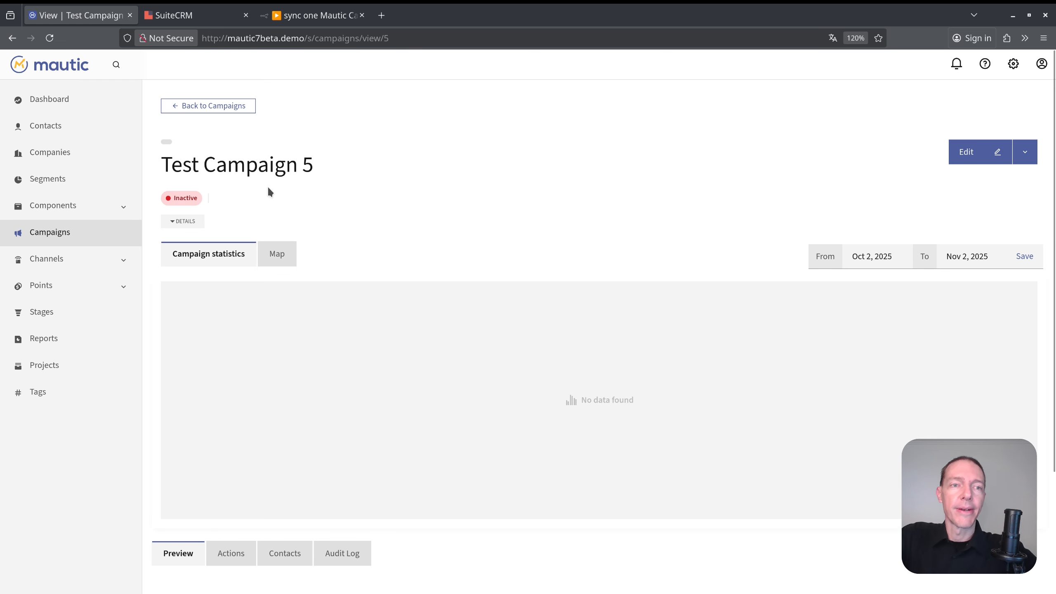
# - Check Test Campaign 5 in the Mautic campaign list and compare with the campaigns in SuiteCRM
pyautogui.click(34, 242)
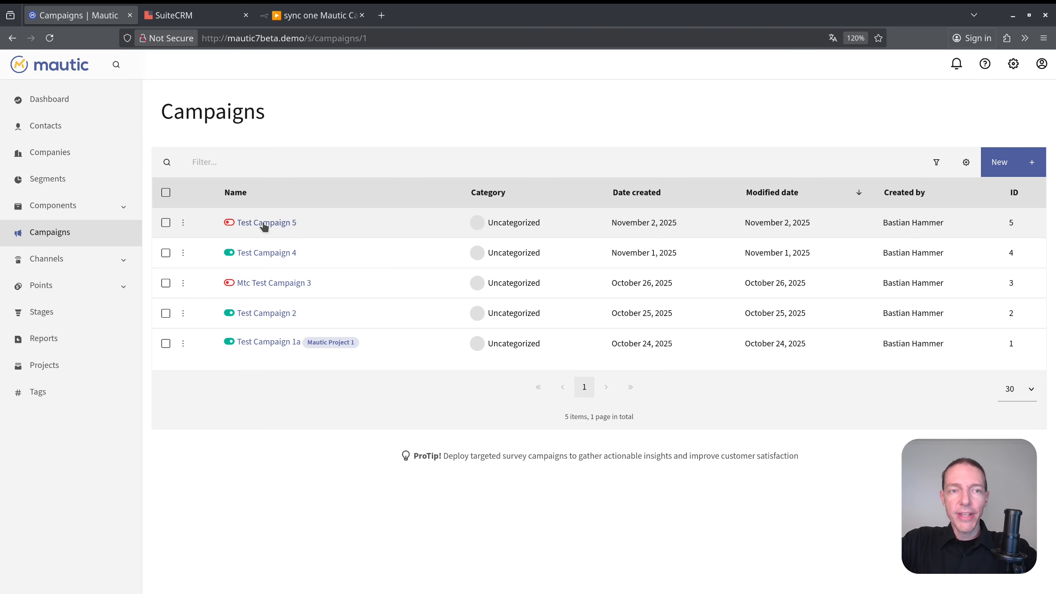
pyautogui.moveTo(213, 225); pyautogui.dragTo(295, 224)
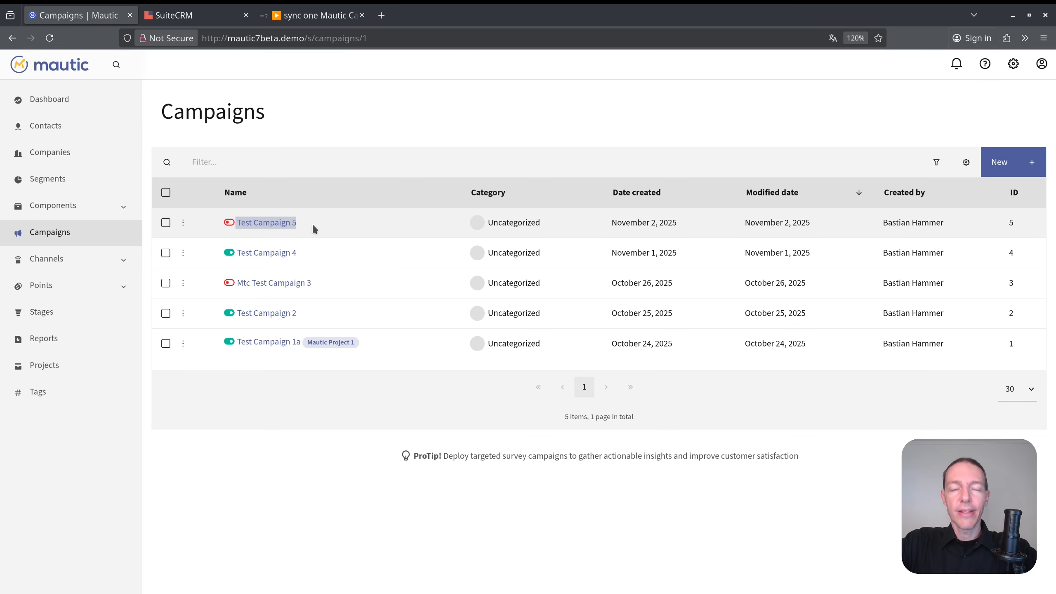
pyautogui.click(342, 129)
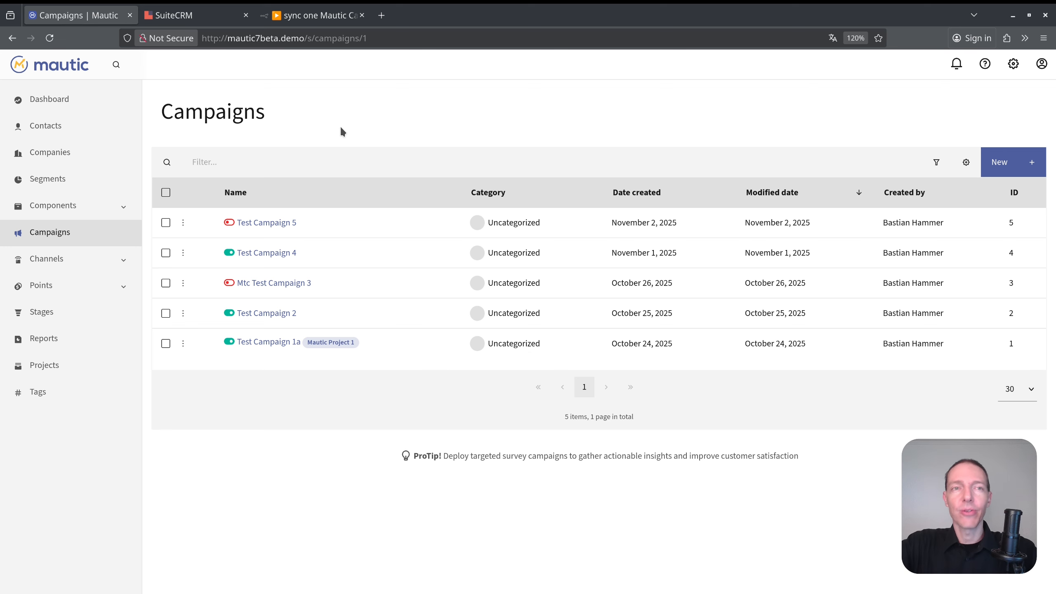
pyautogui.hotkey('ctrl', 'Tab')
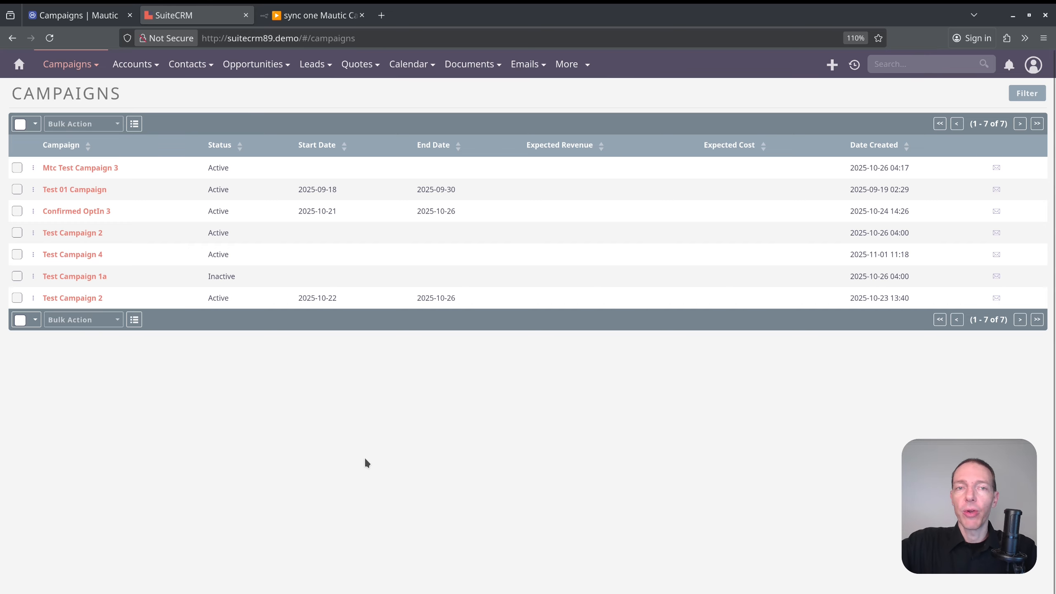
# - Inspect the request URL and JSON body of the get SuiteCRM Token node in the n8n workflow, and execute the node
pyautogui.click(312, 15)
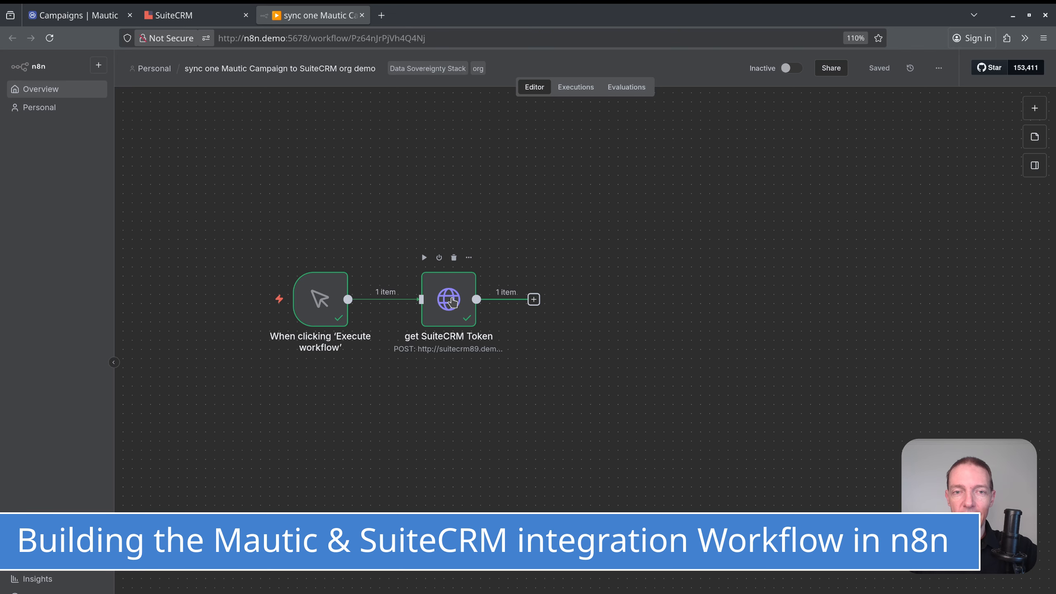
pyautogui.doubleClick(452, 300)
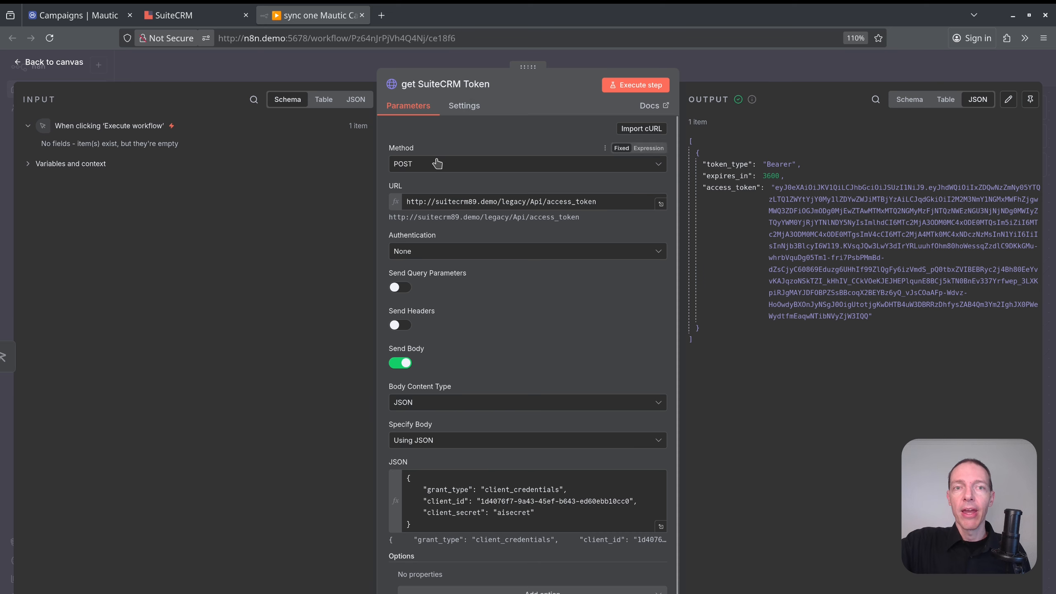
pyautogui.moveTo(615, 202); pyautogui.dragTo(493, 201)
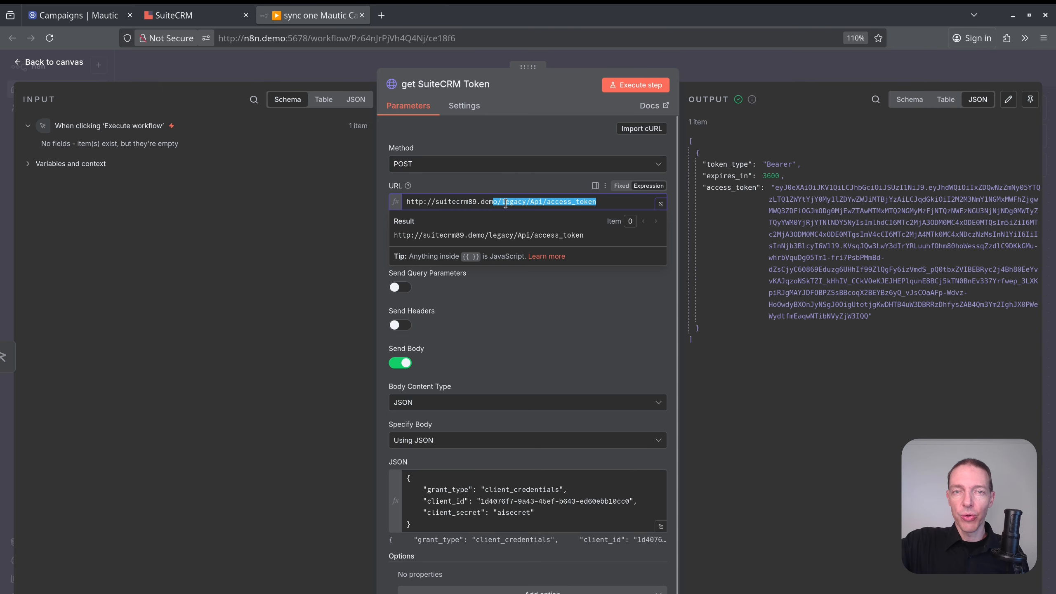
pyautogui.click(606, 203)
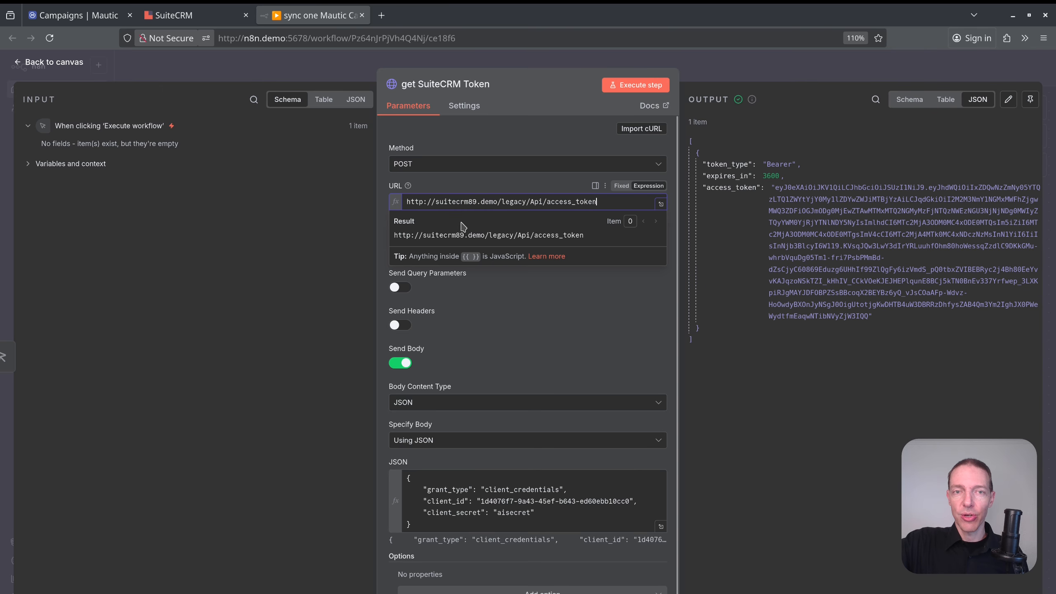
pyautogui.scroll(-1, 520, 417)
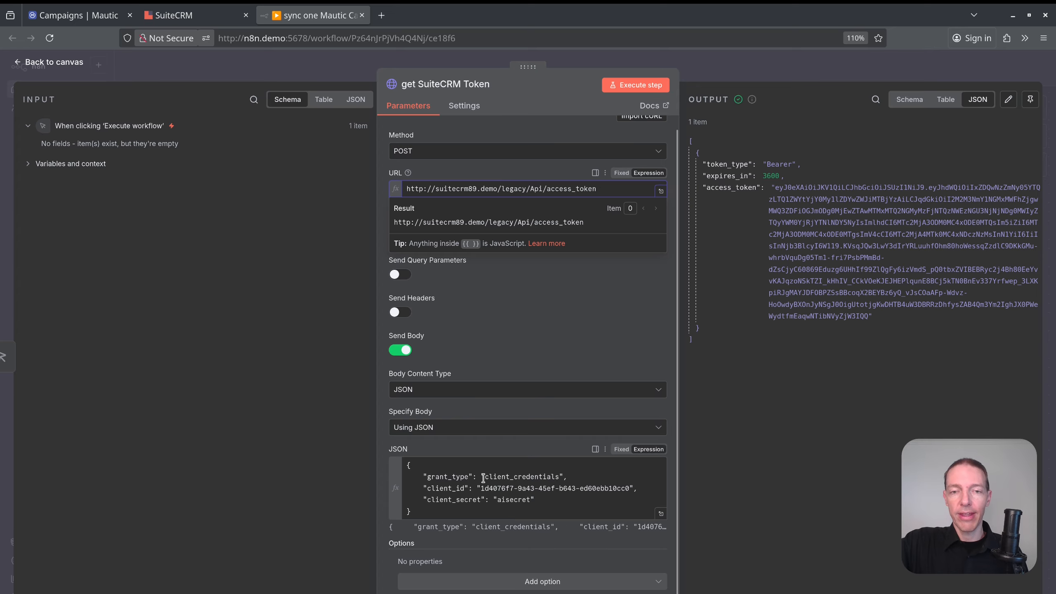
pyautogui.click(483, 477)
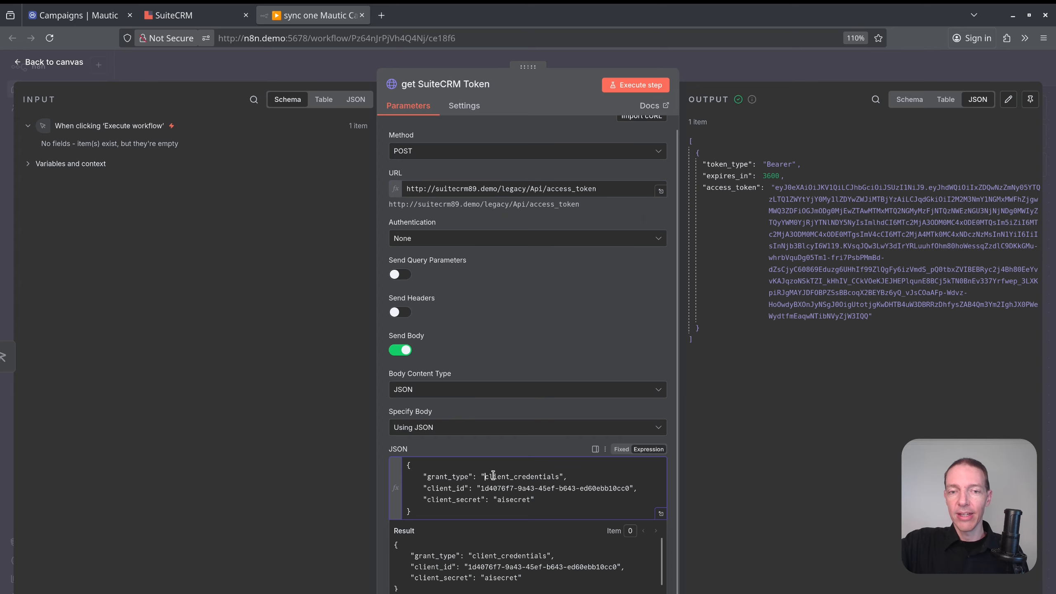
pyautogui.moveTo(480, 488); pyautogui.dragTo(600, 488)
pyautogui.click(499, 499)
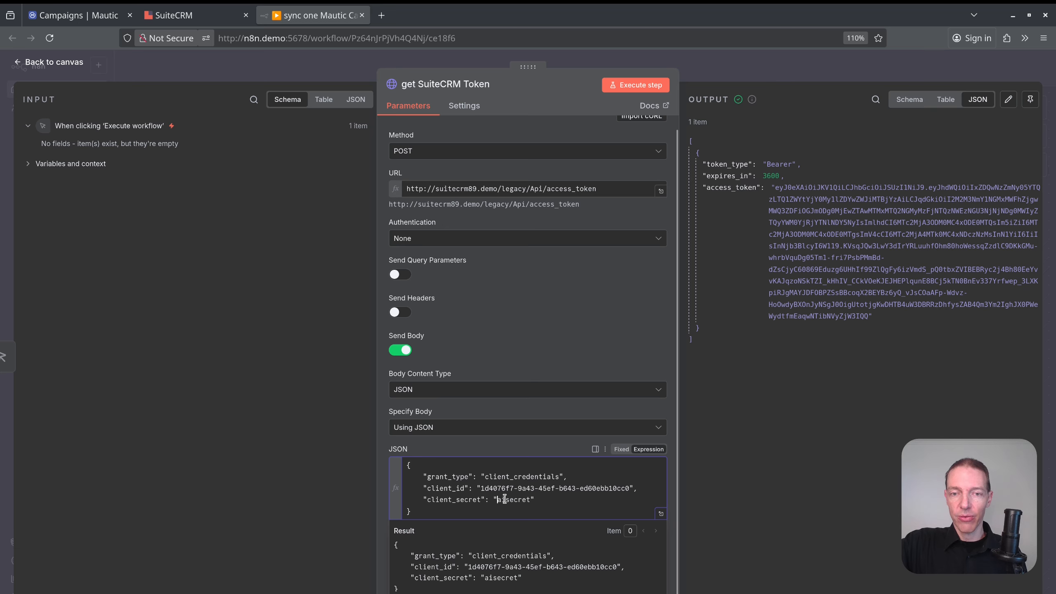
pyautogui.click(745, 490)
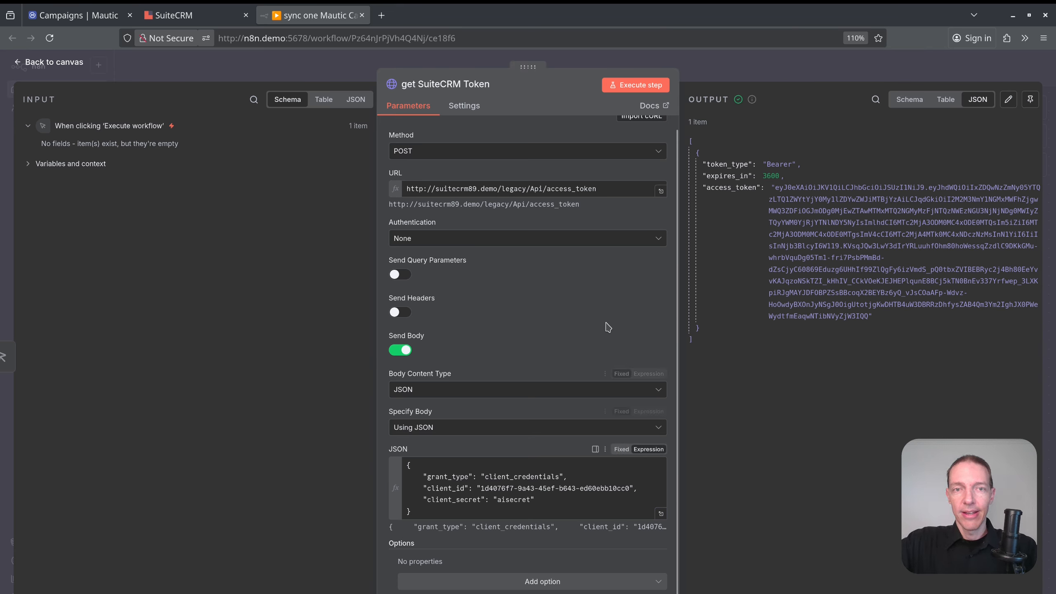
pyautogui.click(631, 85)
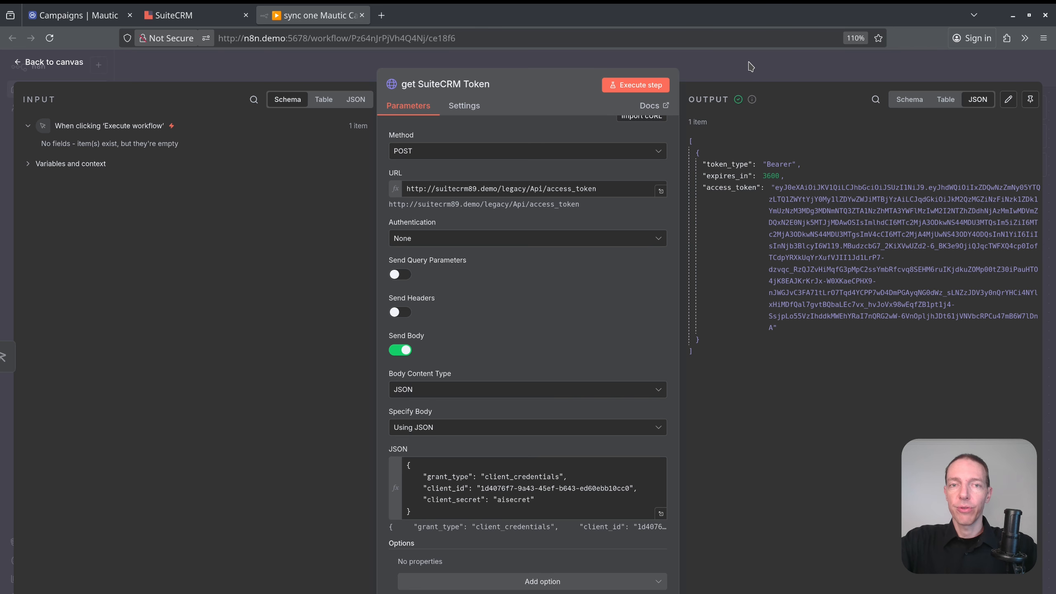
pyautogui.click(750, 67)
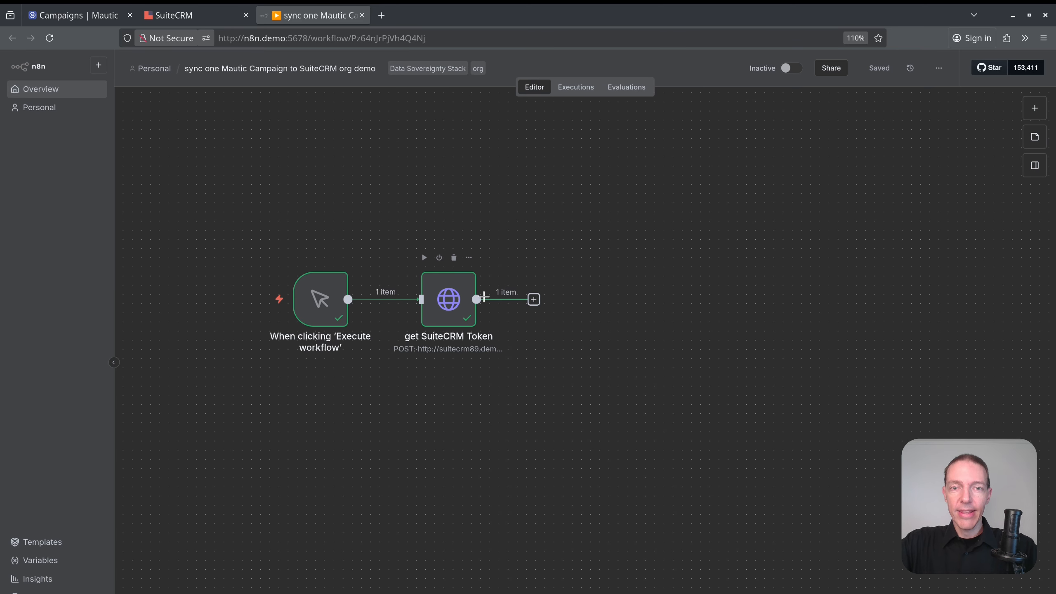
# - Search for a Mautic node to follow the get SuiteCRM Token node and examine its available actions for campaigns
pyautogui.click(534, 300)
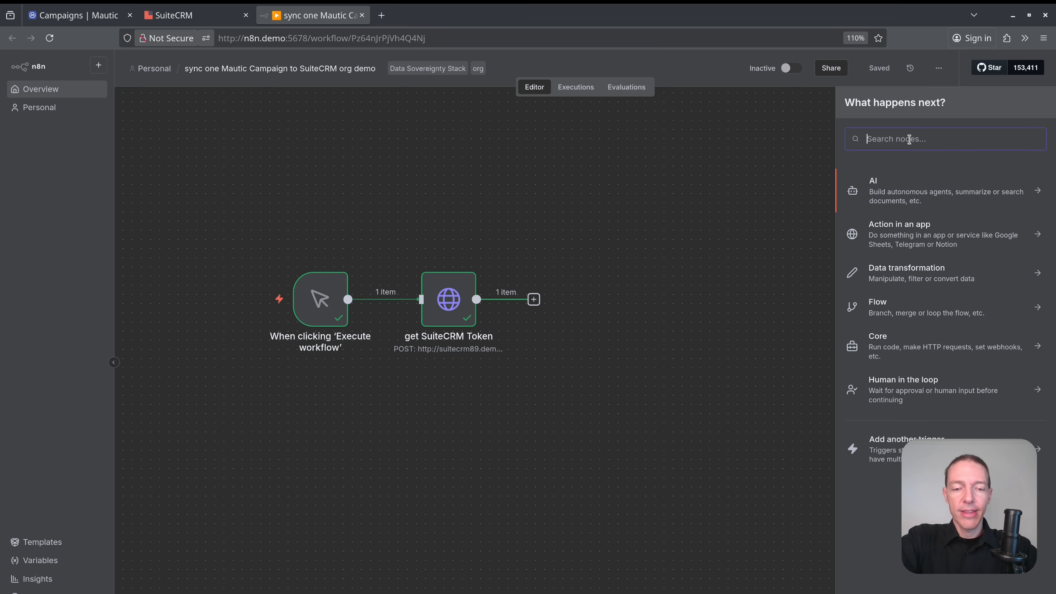
pyautogui.write('http')
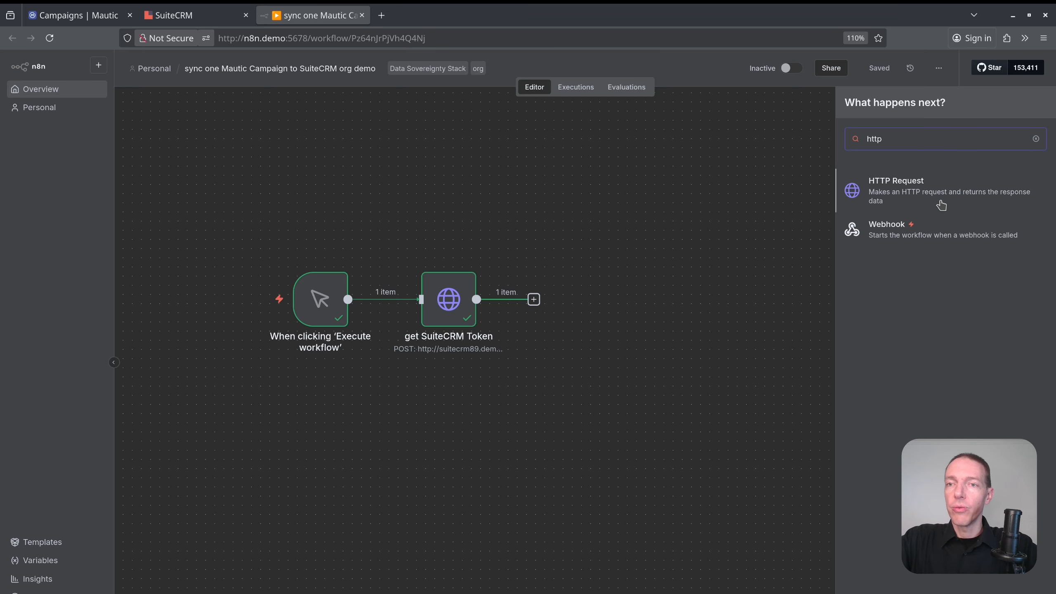
pyautogui.moveTo(915, 141); pyautogui.dragTo(821, 146)
pyautogui.write('mauti')
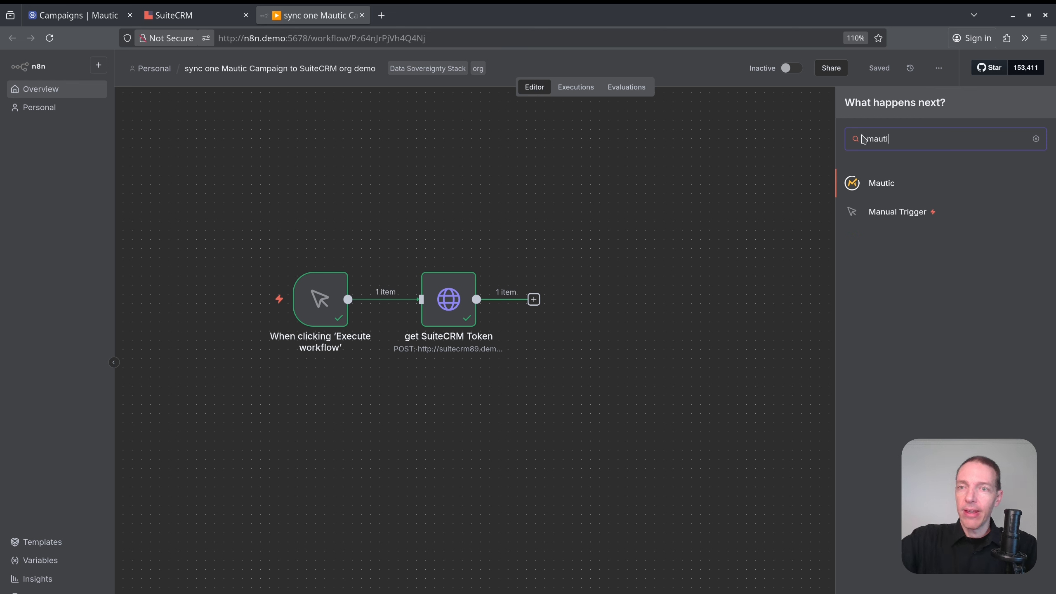
pyautogui.click(884, 184)
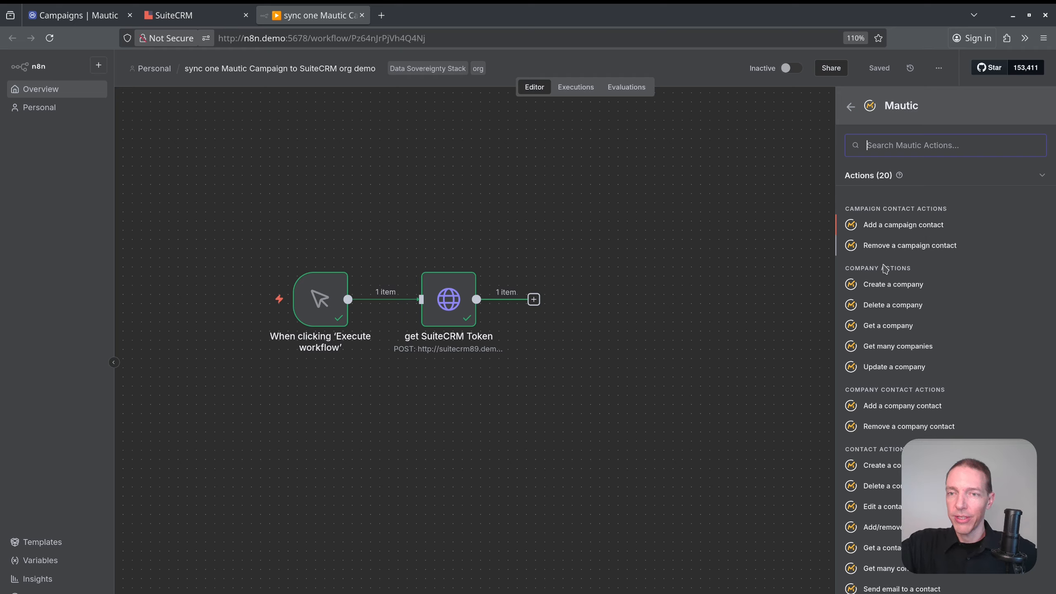
pyautogui.scroll(-2, 883, 302)
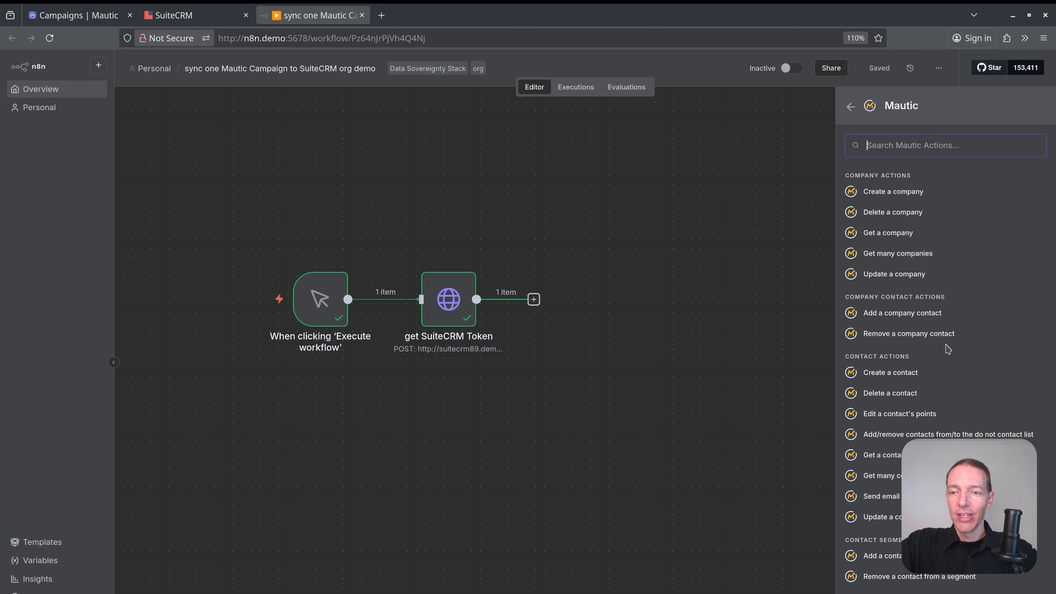
pyautogui.scroll(2, 946, 349)
pyautogui.scroll(-2, 876, 329)
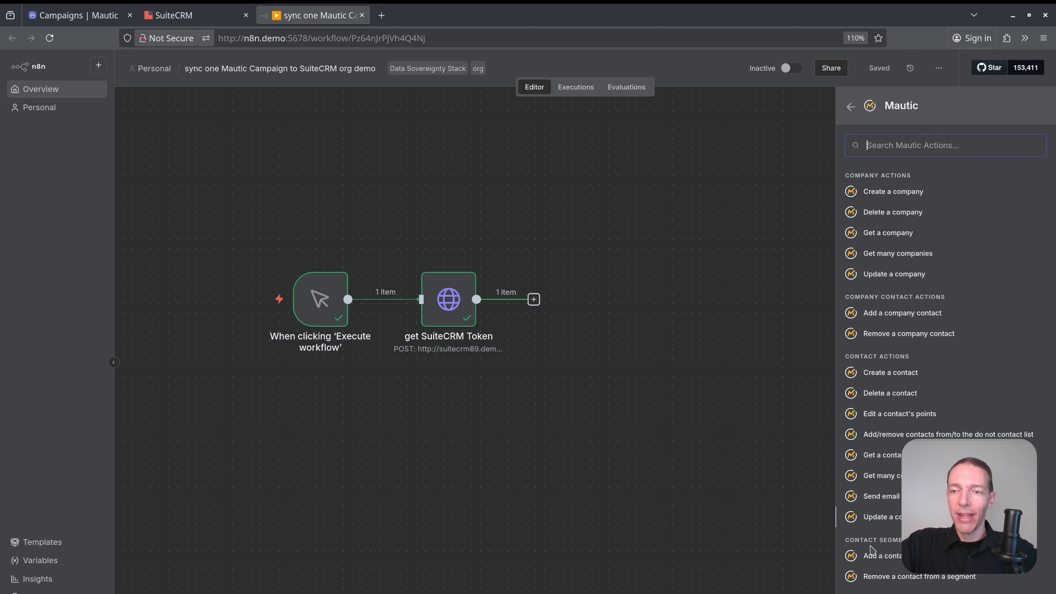
pyautogui.scroll(-1, 883, 457)
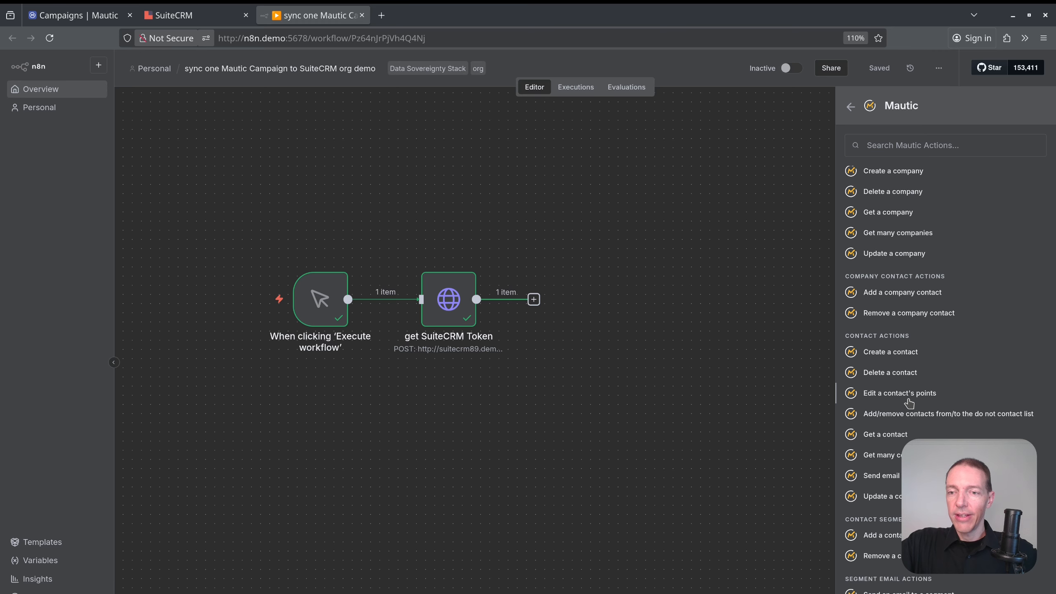
pyautogui.scroll(3, 879, 374)
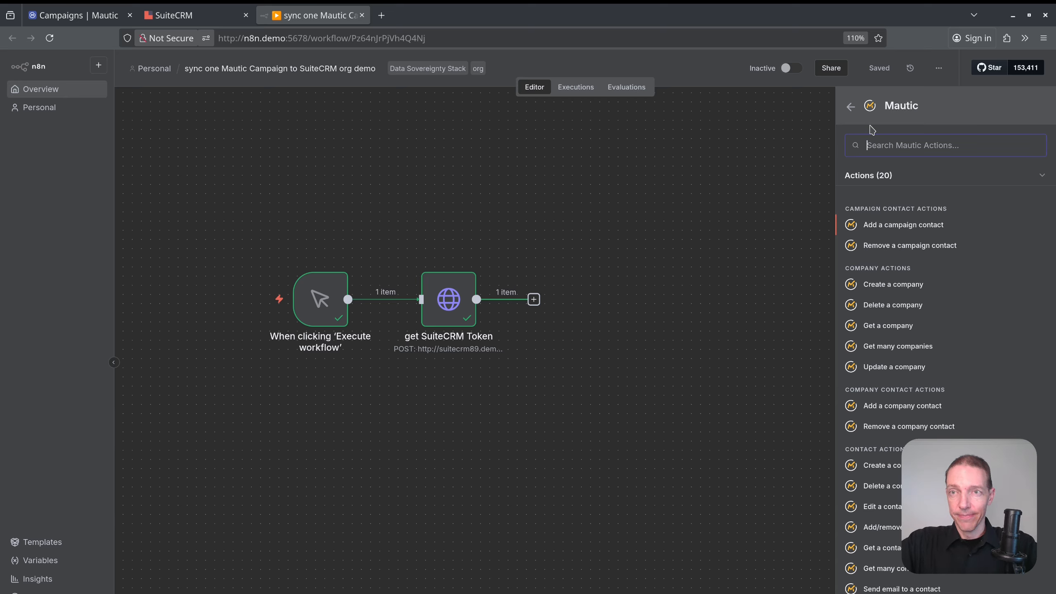
# - Add an HTTP Request node after the get SuiteCRM Token node instead of a Mautic node
pyautogui.click(851, 107)
pyautogui.moveTo(889, 135); pyautogui.dragTo(869, 135)
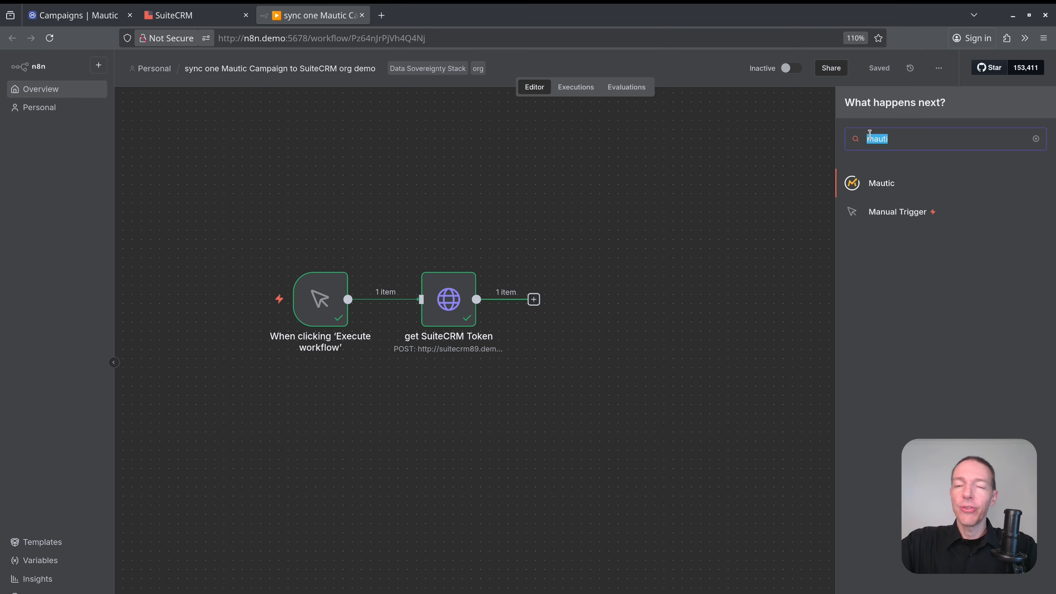
pyautogui.write('http')
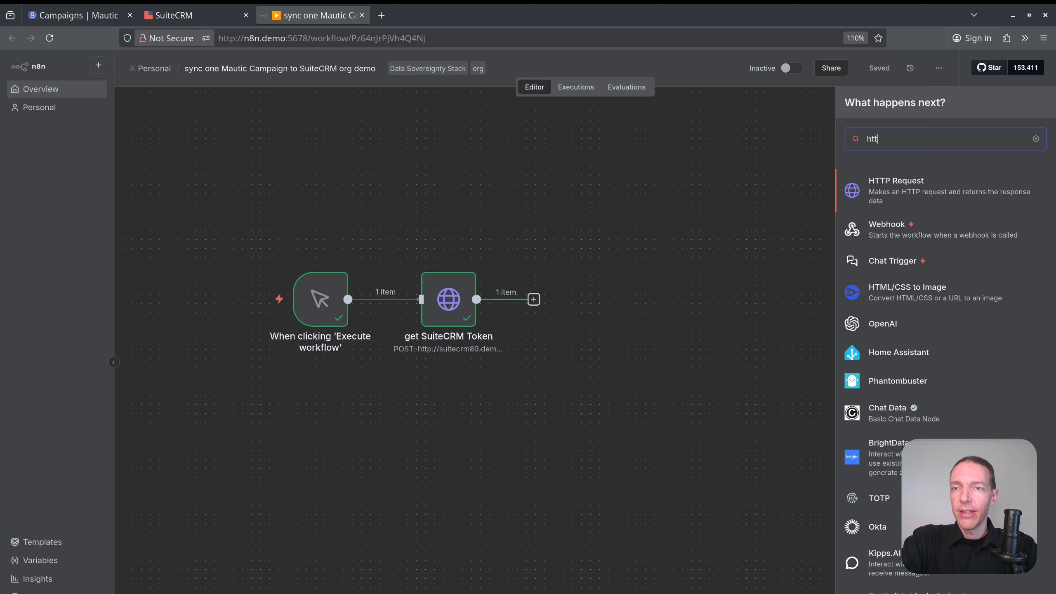
pyautogui.click(896, 186)
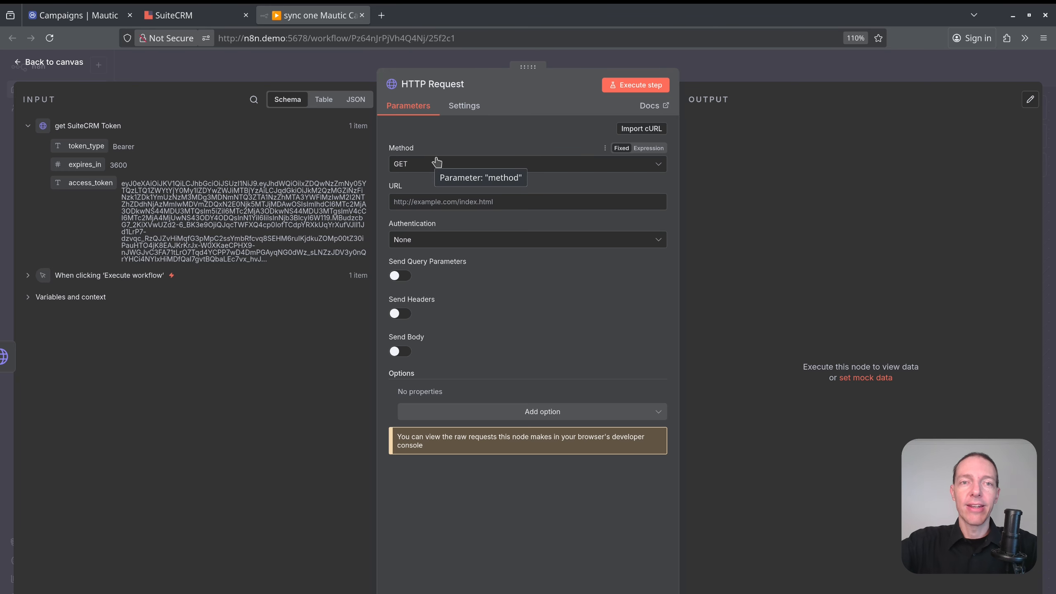
pyautogui.click(83, 17)
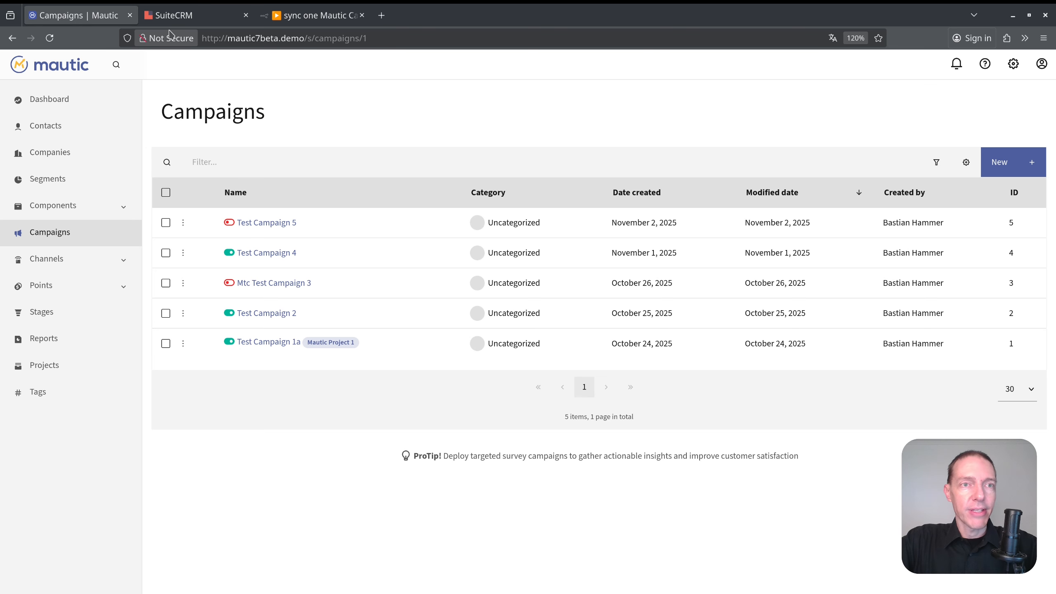
pyautogui.click(172, 36)
pyautogui.click(305, 38)
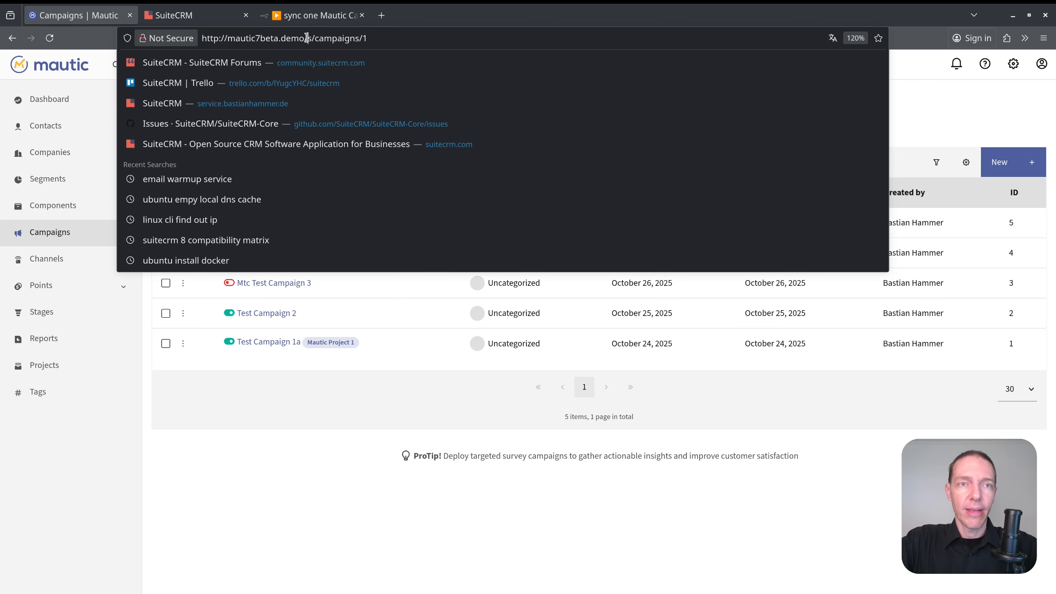
pyautogui.moveTo(306, 38); pyautogui.dragTo(149, 37)
pyautogui.hotkey('ctrl', 'c')
pyautogui.click(291, 15)
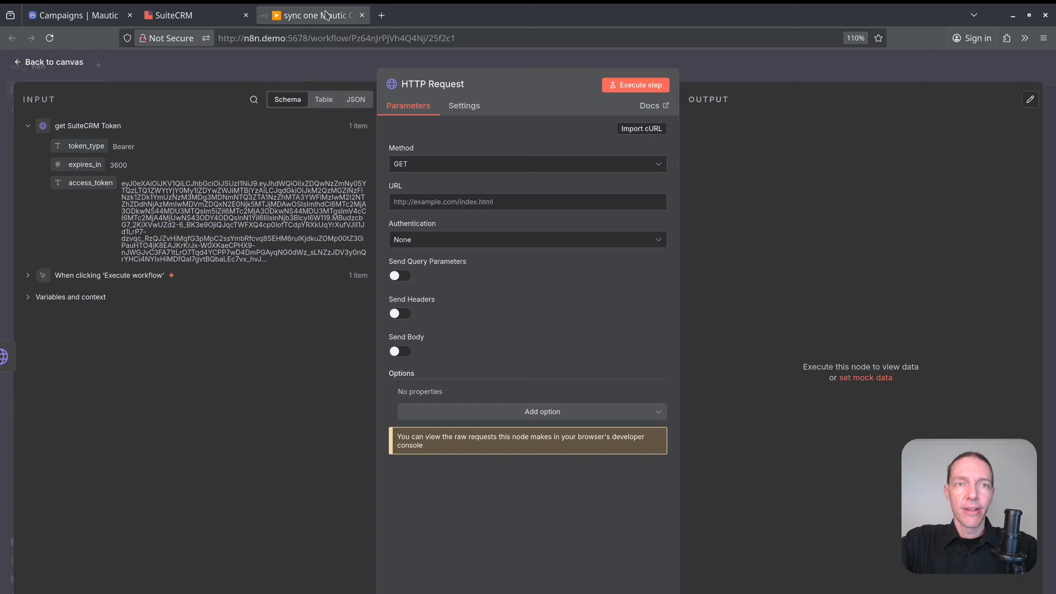
pyautogui.click(541, 200)
pyautogui.hotkey('ctrl', 'v')
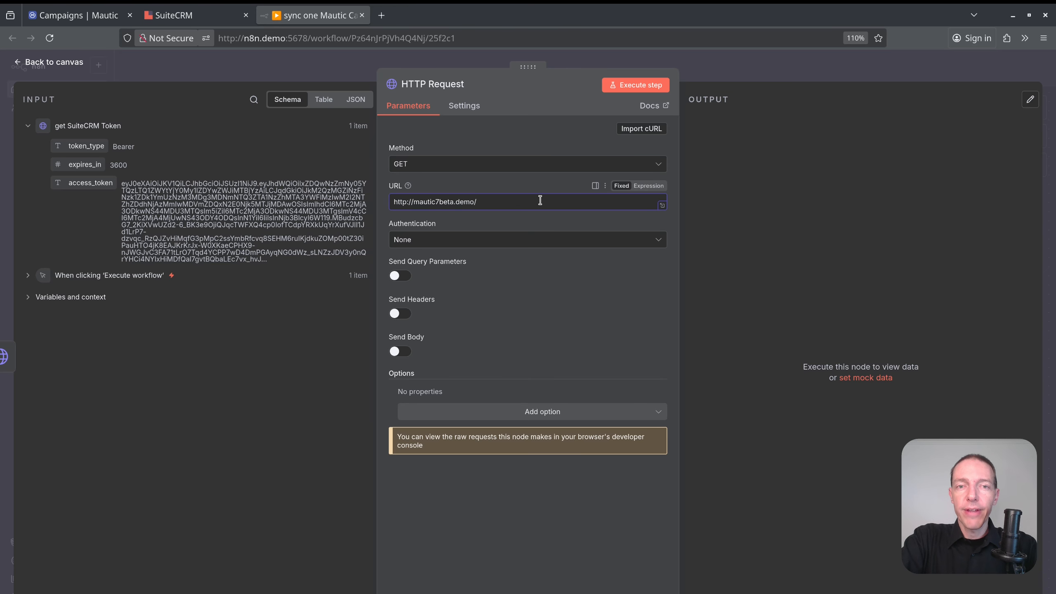
pyautogui.write('api/')
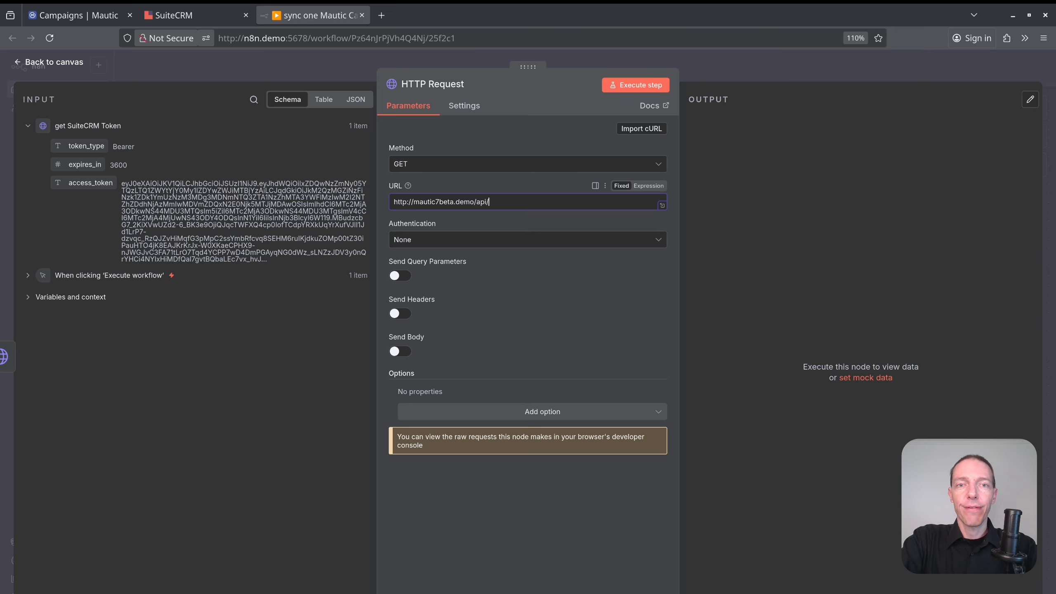
pyautogui.write('v2/campaigns')
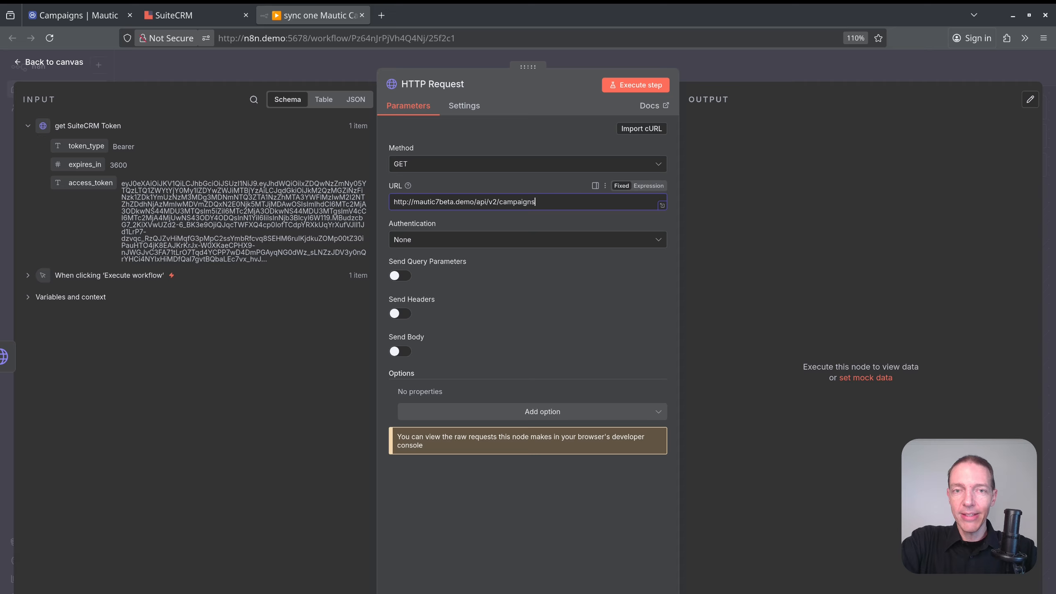
# - Authenticate the request with the generic credential type Basic Auth using the Mautic 7 credential, execute the node and review the returned campaigns
pyautogui.click(436, 241)
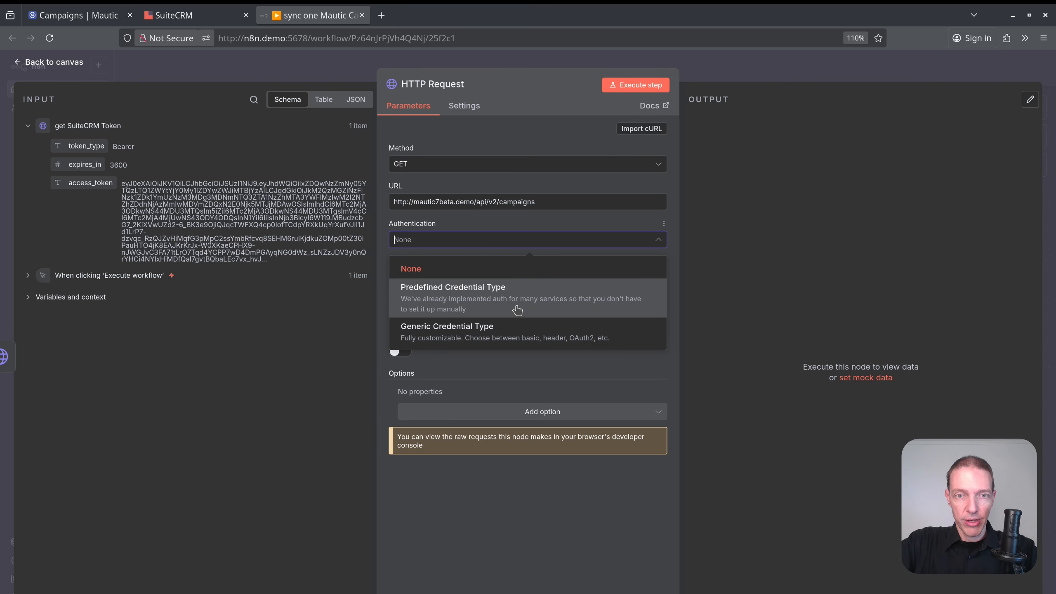
pyautogui.click(508, 337)
pyautogui.click(479, 278)
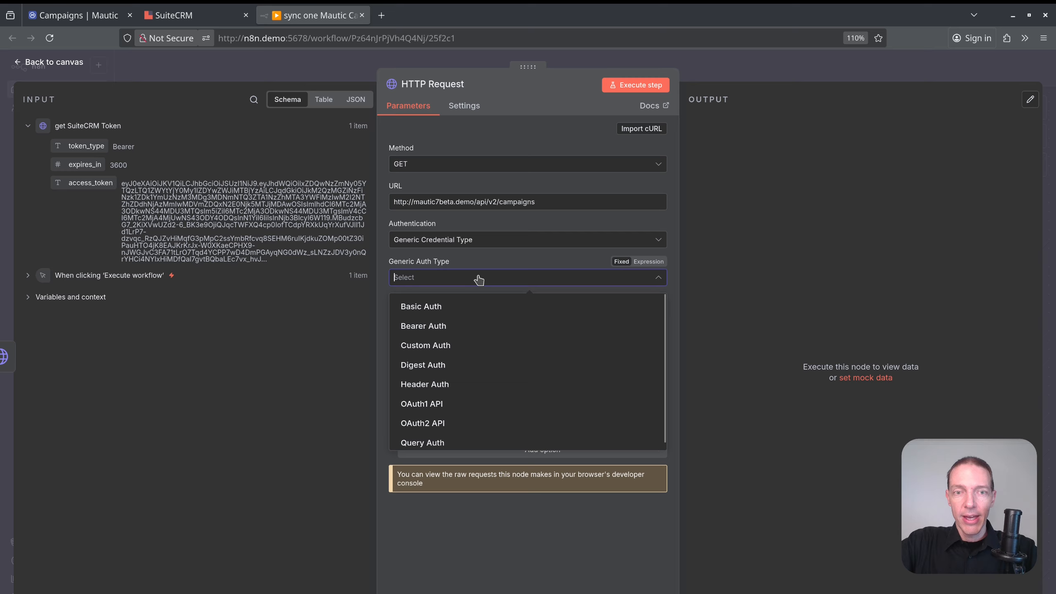
pyautogui.click(471, 306)
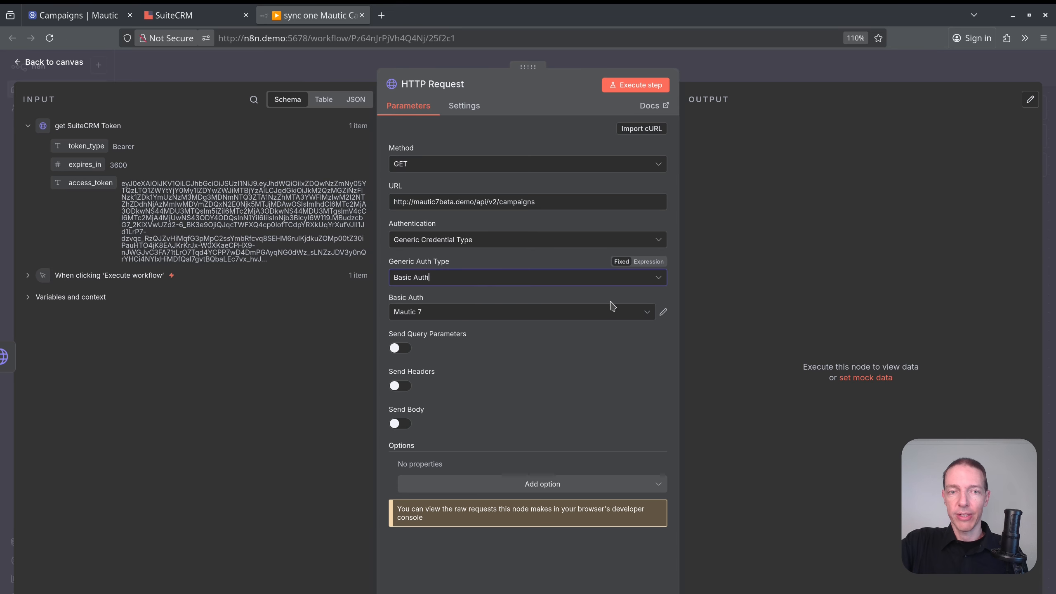
pyautogui.click(637, 88)
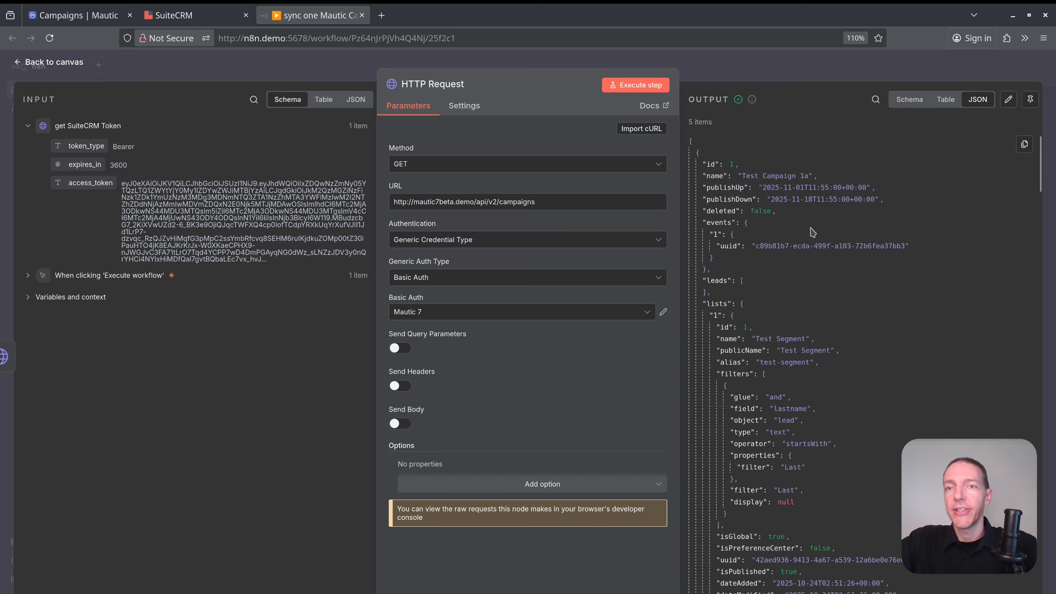
pyautogui.scroll(-20, 749, 236)
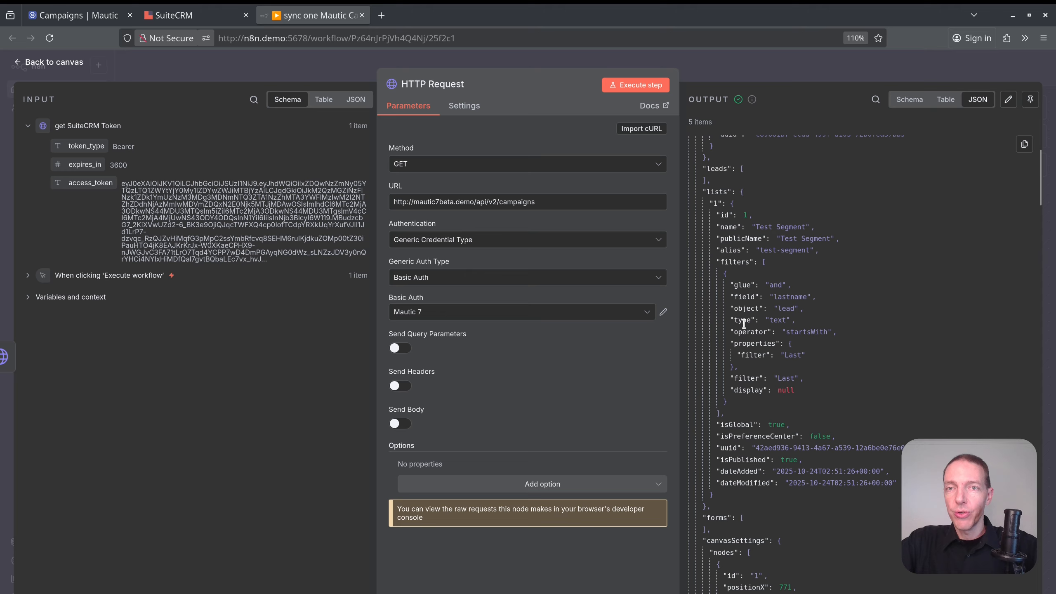
pyautogui.scroll(-15, 746, 333)
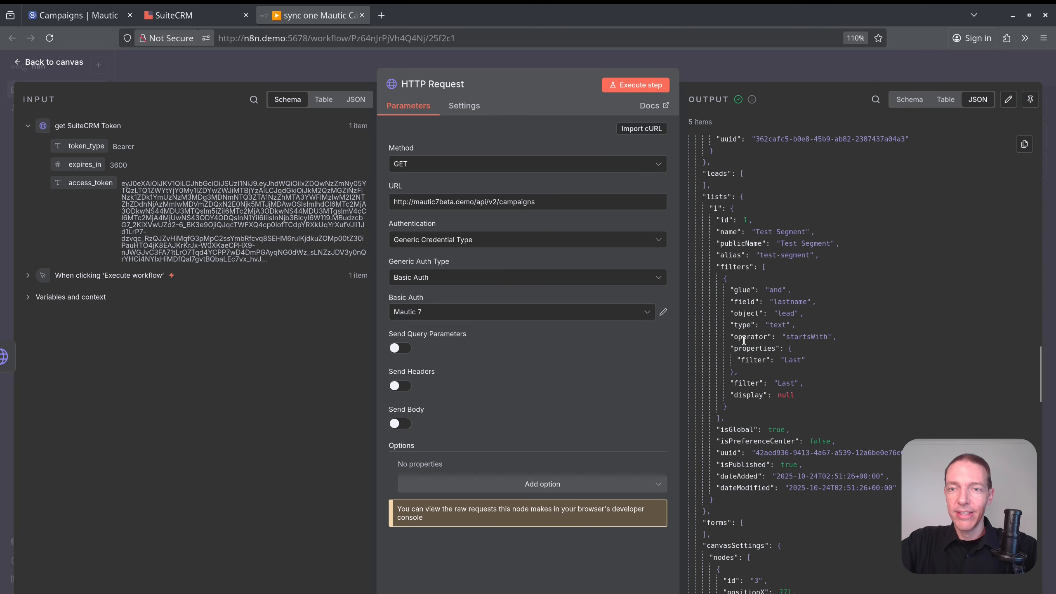
pyautogui.scroll(10, 749, 321)
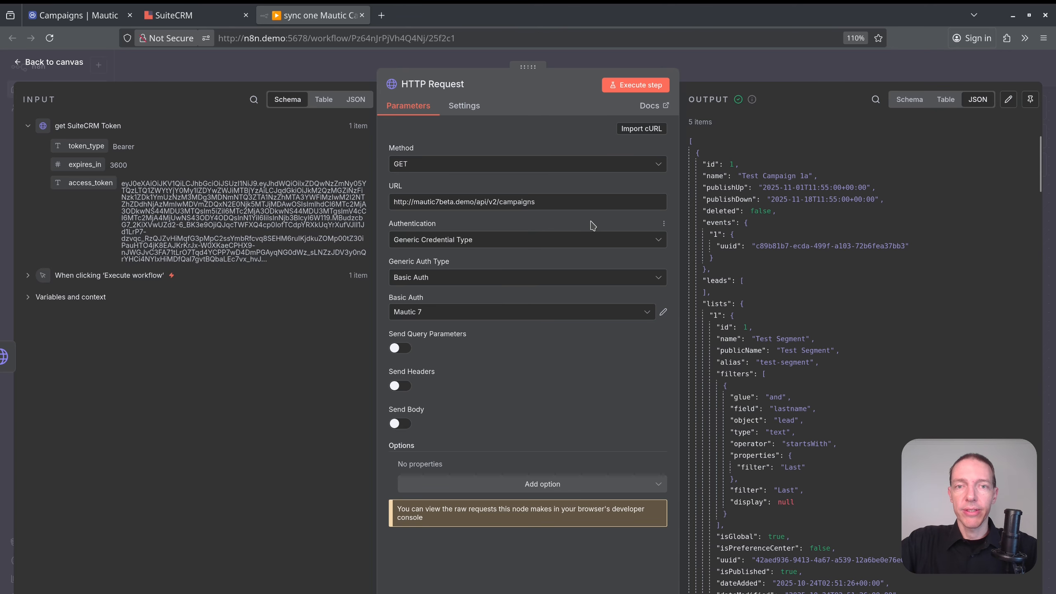
pyautogui.click(96, 22)
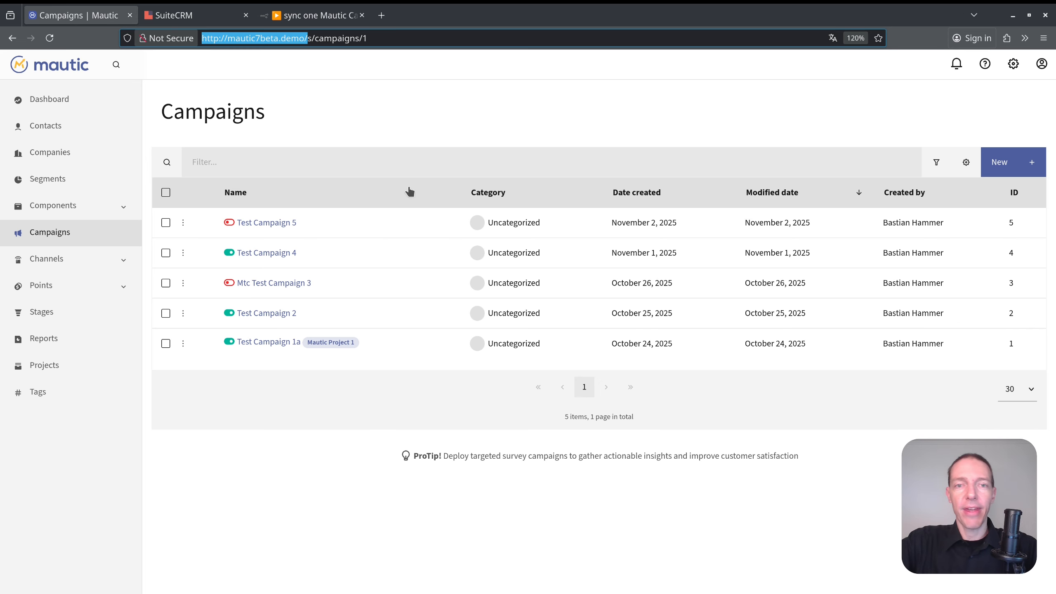
pyautogui.click(273, 225)
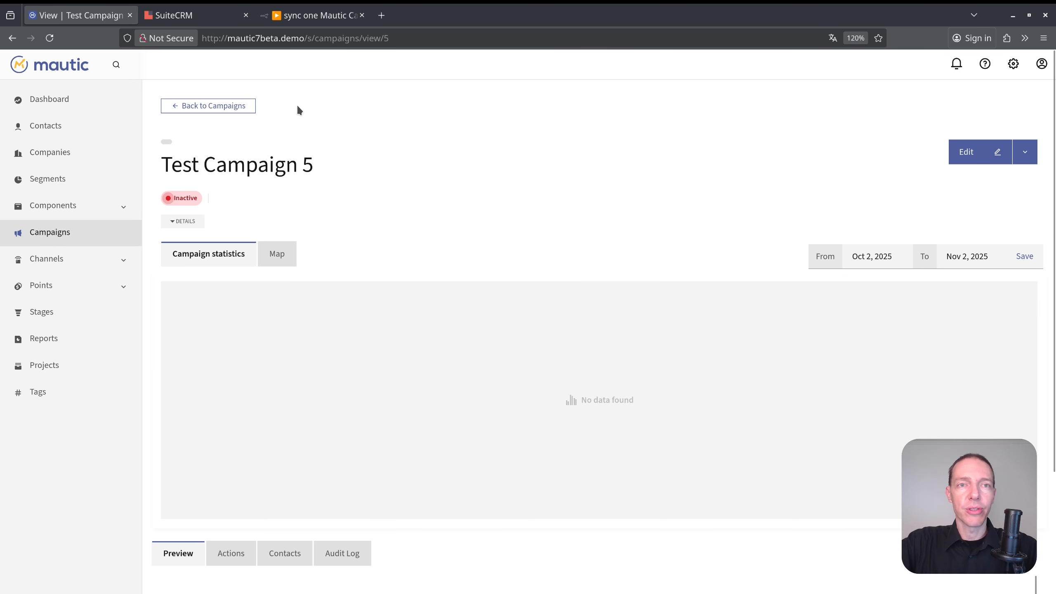
pyautogui.click(400, 39)
pyautogui.click(401, 39)
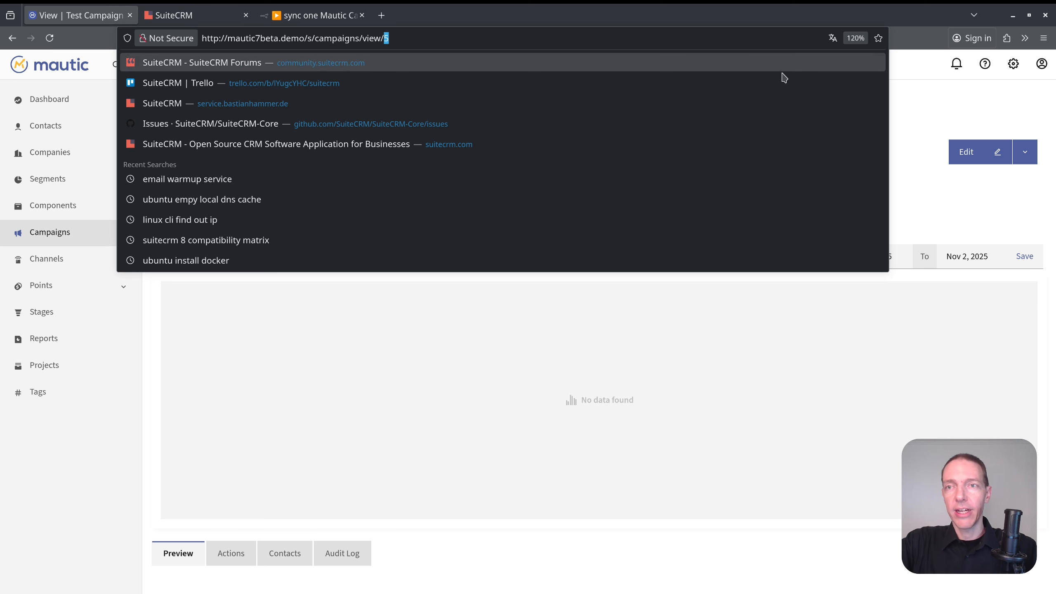
pyautogui.click(937, 81)
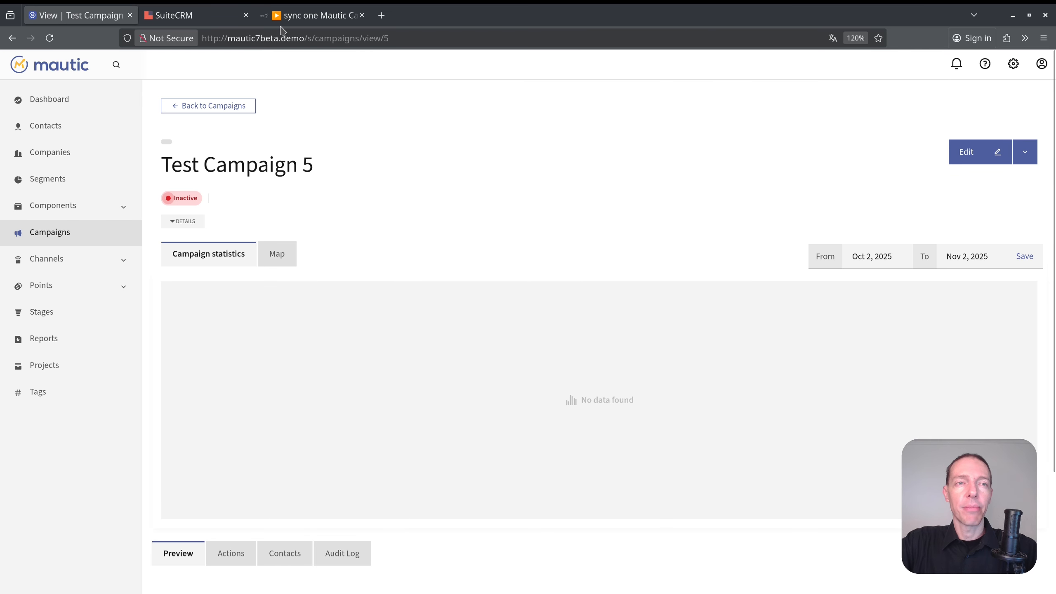
pyautogui.click(316, 14)
pyautogui.click(572, 200)
pyautogui.write('/')
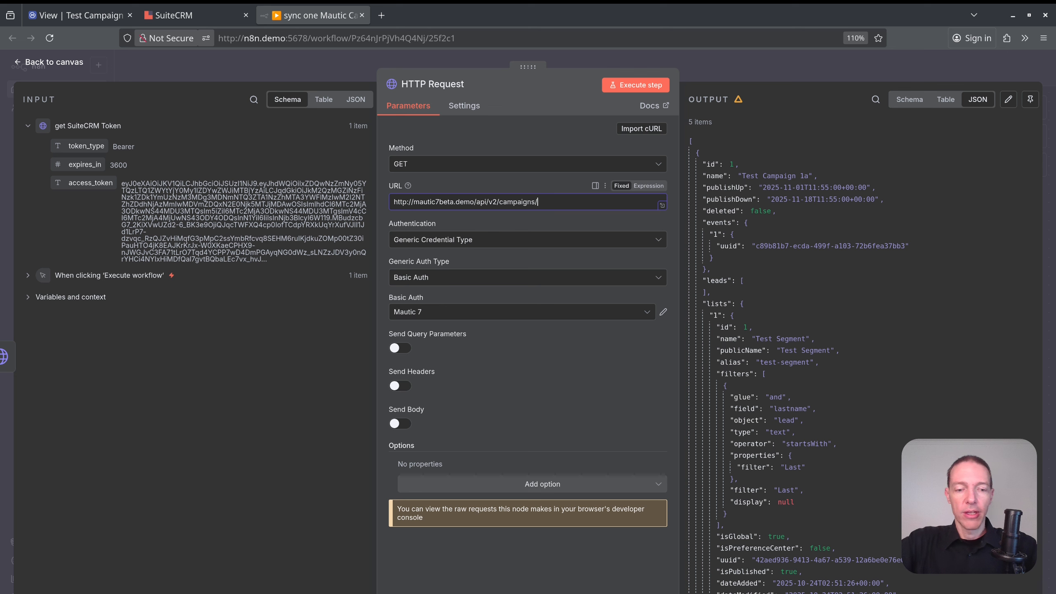
pyautogui.click(628, 87)
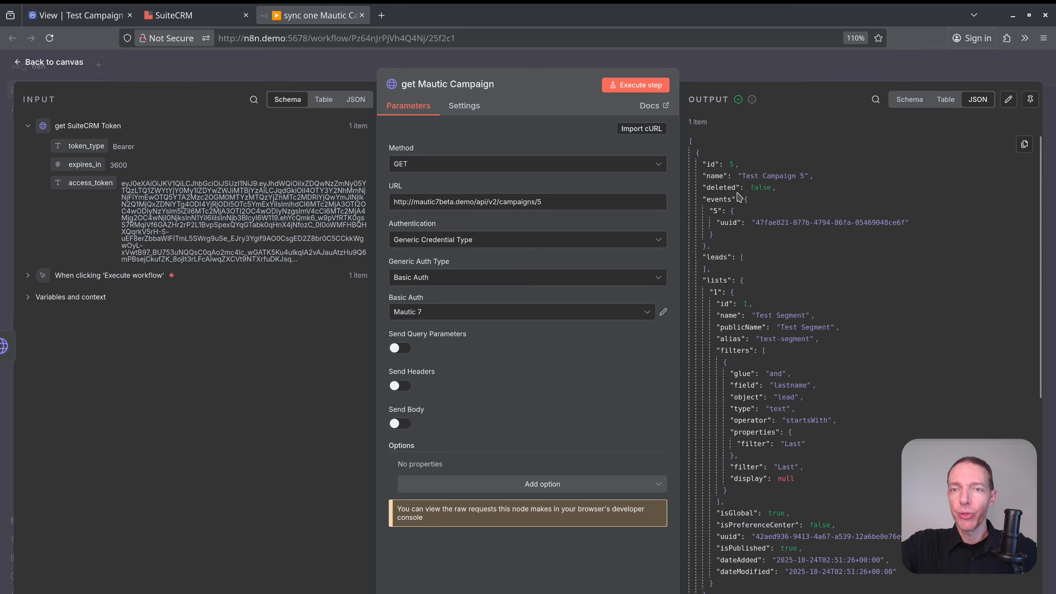
# - Examine the campaign name and remaining fields in the get Mautic Campaign output, and return to the workflow canvas
pyautogui.moveTo(742, 178); pyautogui.dragTo(806, 178)
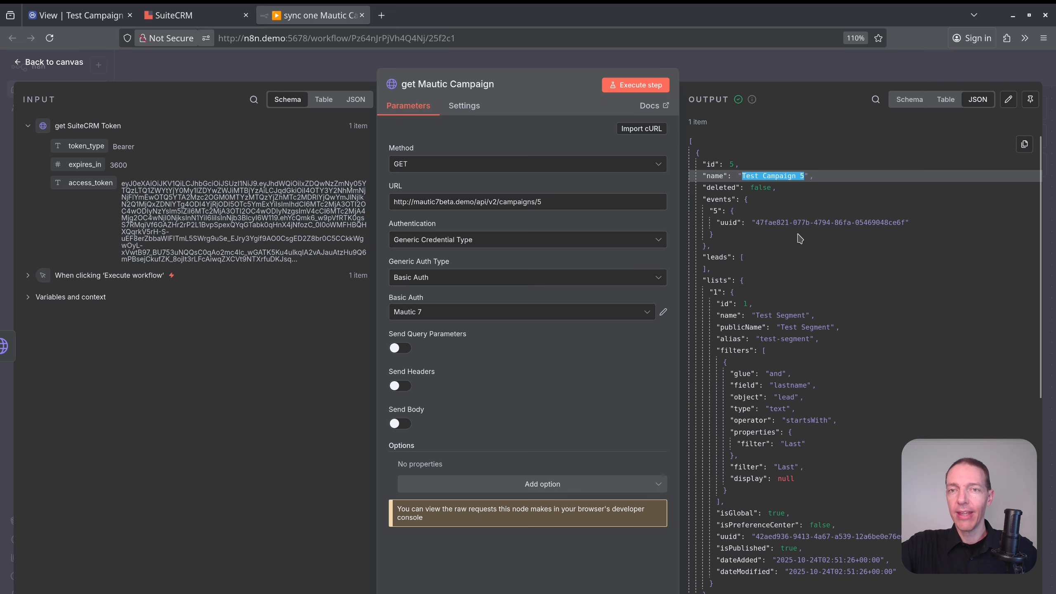
pyautogui.scroll(-8, 781, 270)
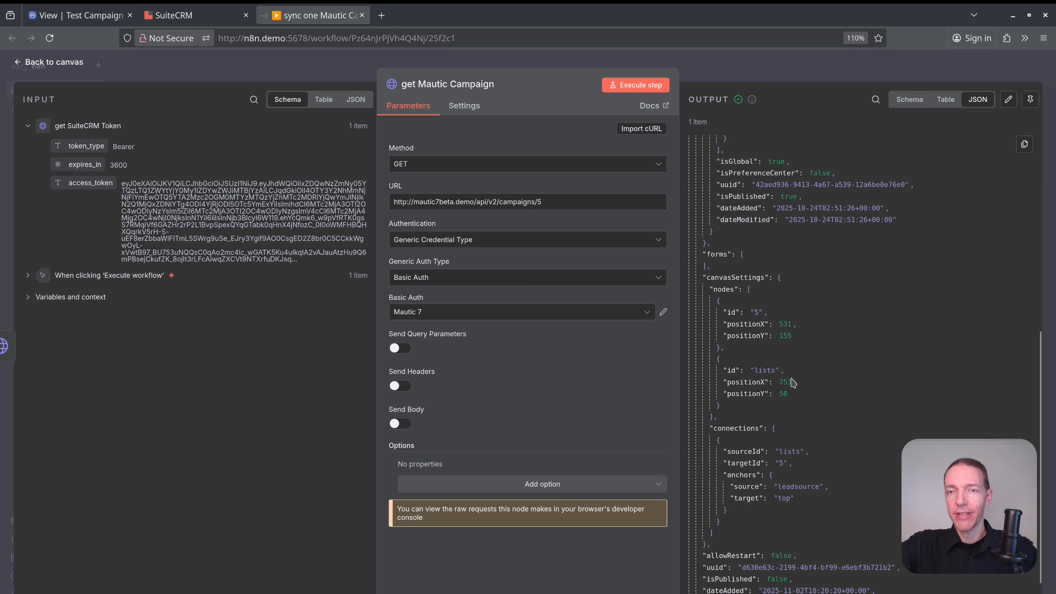
pyautogui.scroll(8, 780, 292)
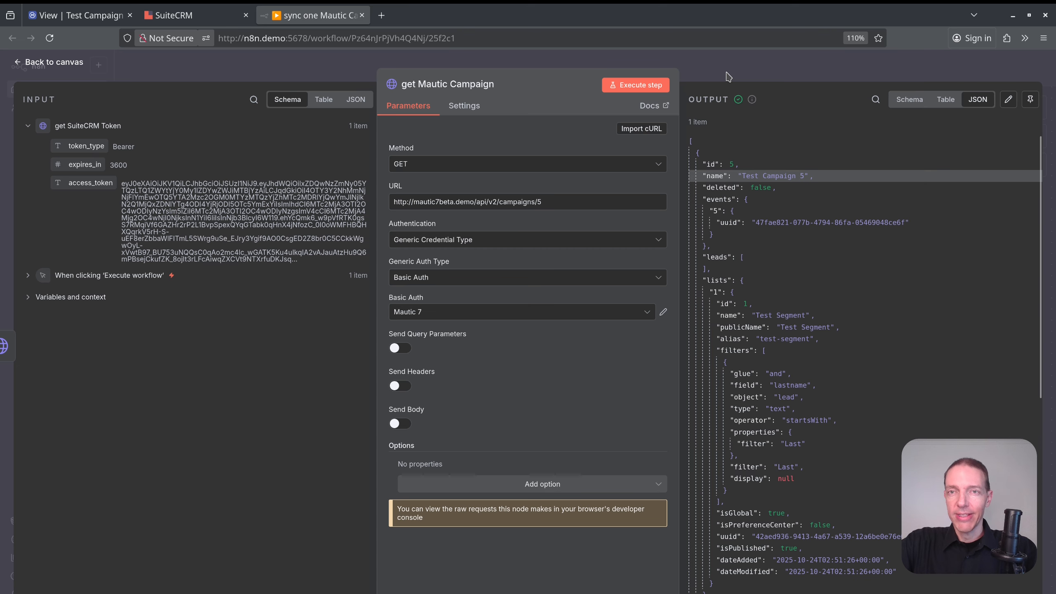
pyautogui.press('Escape')
# - Move the create SuiteCRM Campaign from Mautic node close to the get Mautic Campaign node and inspect its request parameters
pyautogui.scroll(-4, 794, 237)
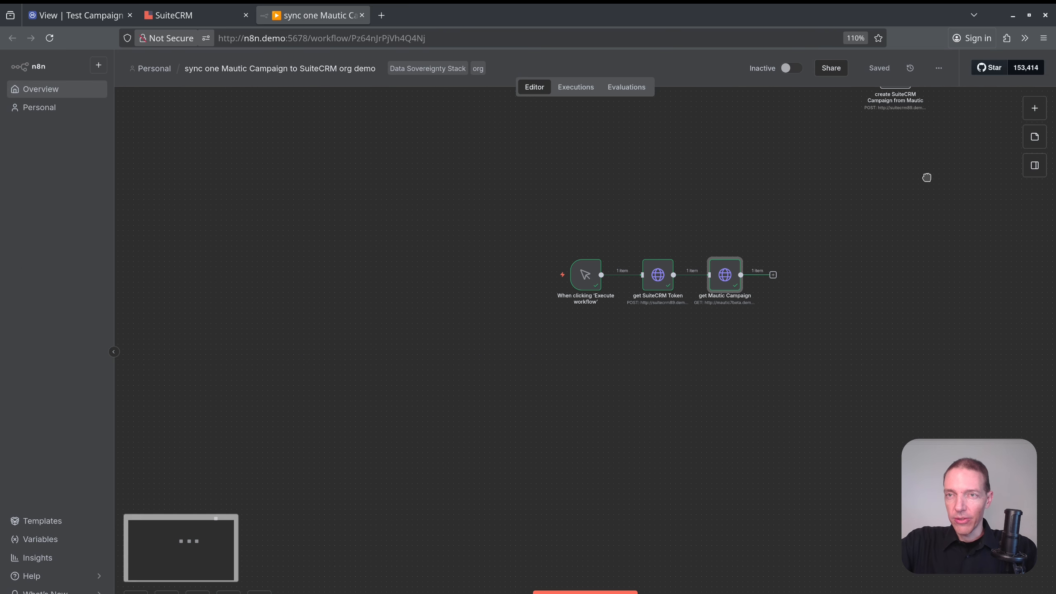
pyautogui.moveTo(927, 176); pyautogui.dragTo(759, 305)
pyautogui.moveTo(724, 230); pyautogui.dragTo(648, 473)
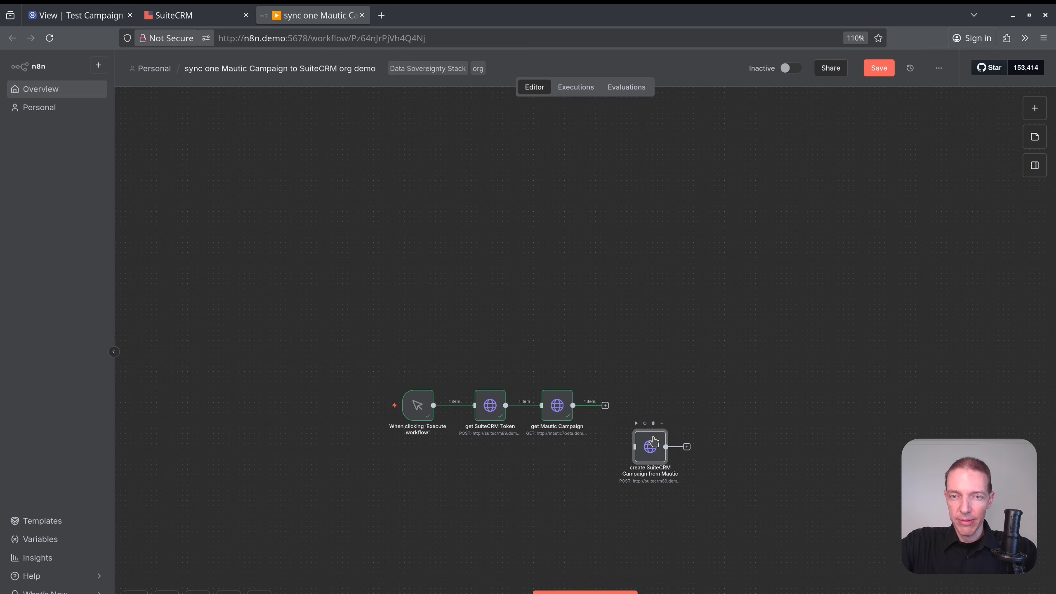
pyautogui.scroll(2, 673, 391)
pyautogui.scroll(4, 673, 391)
pyautogui.moveTo(603, 433); pyautogui.dragTo(802, 302)
pyautogui.doubleClick(833, 390)
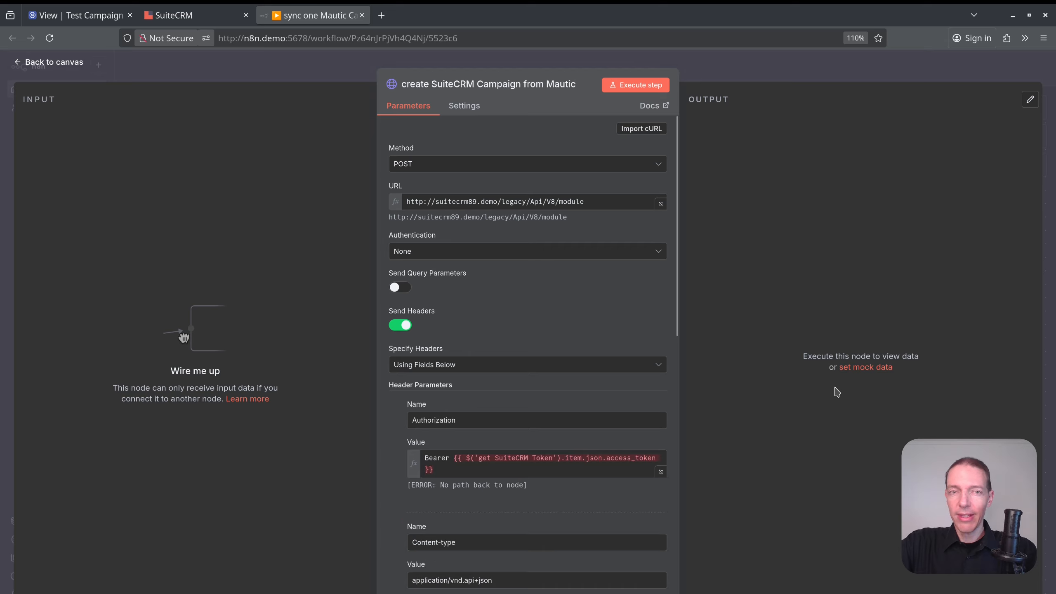
pyautogui.click(793, 77)
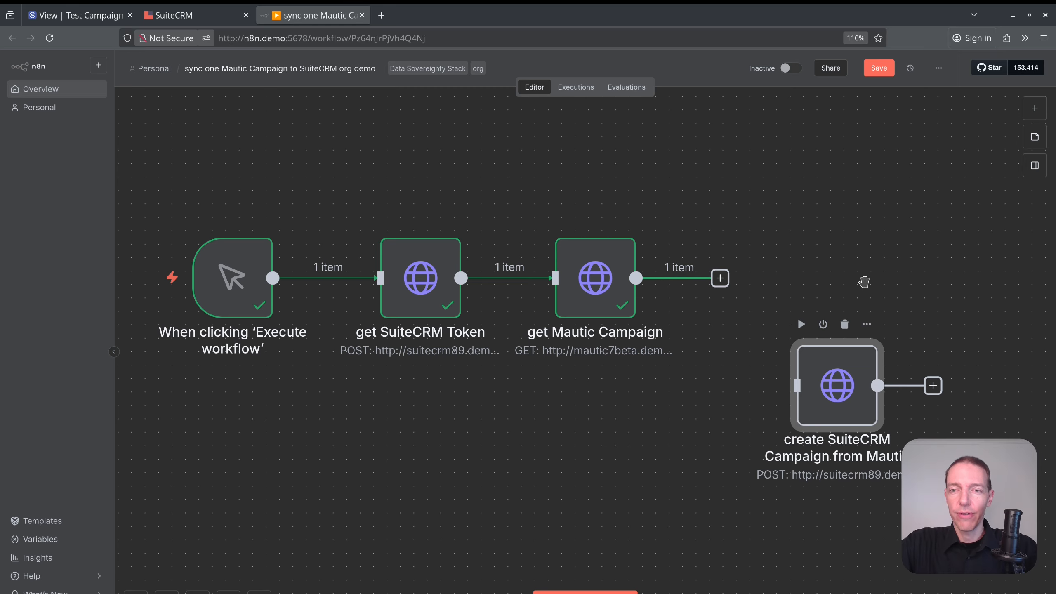
# - Duplicate the create SuiteCRM Campaign from Mautic node and place the copy above the original
pyautogui.scroll(-3, 886, 311)
pyautogui.moveTo(869, 399)
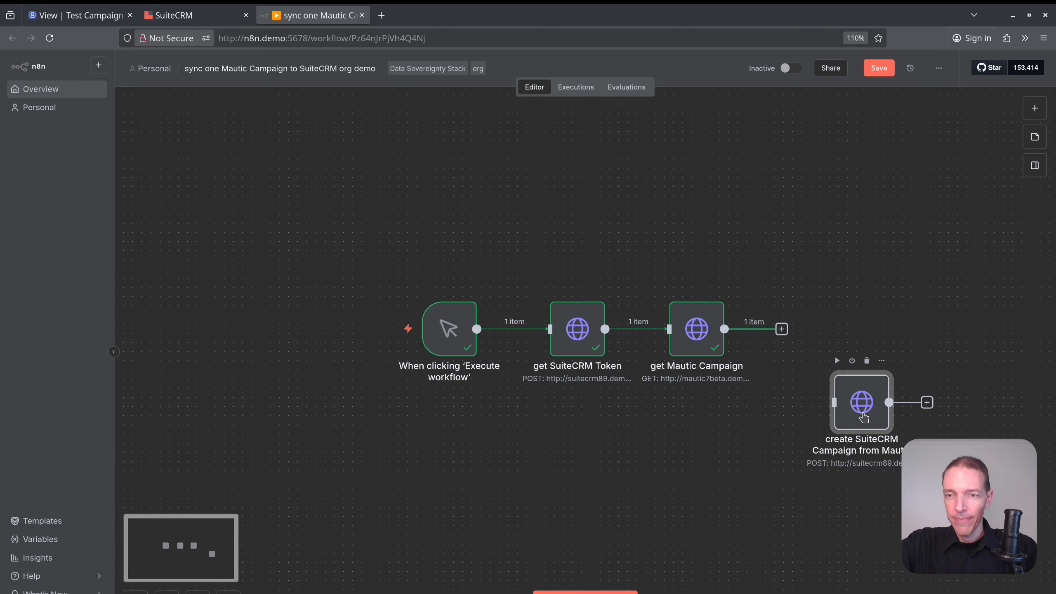
pyautogui.hotkey('ctrl', 'd')
pyautogui.moveTo(912, 455); pyautogui.dragTo(861, 274)
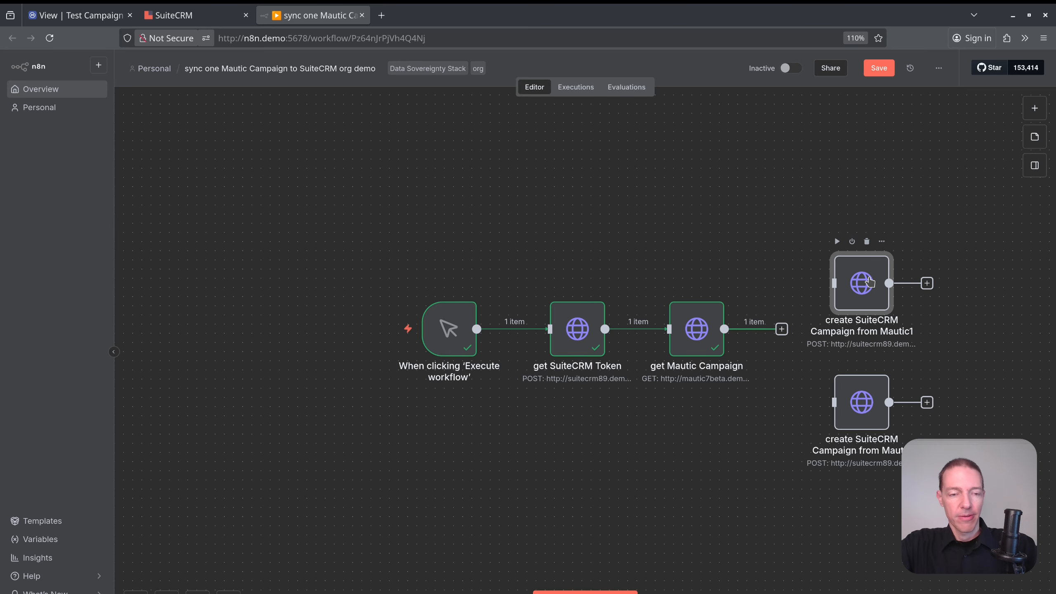
# - Rename the duplicated node to get SuiteCRM Campaign and connect the get Mautic Campaign output to it
pyautogui.press('F2')
pyautogui.press('Home')
pyautogui.hotkey('ctrl', 'shift', 'Right')
pyautogui.write('get')
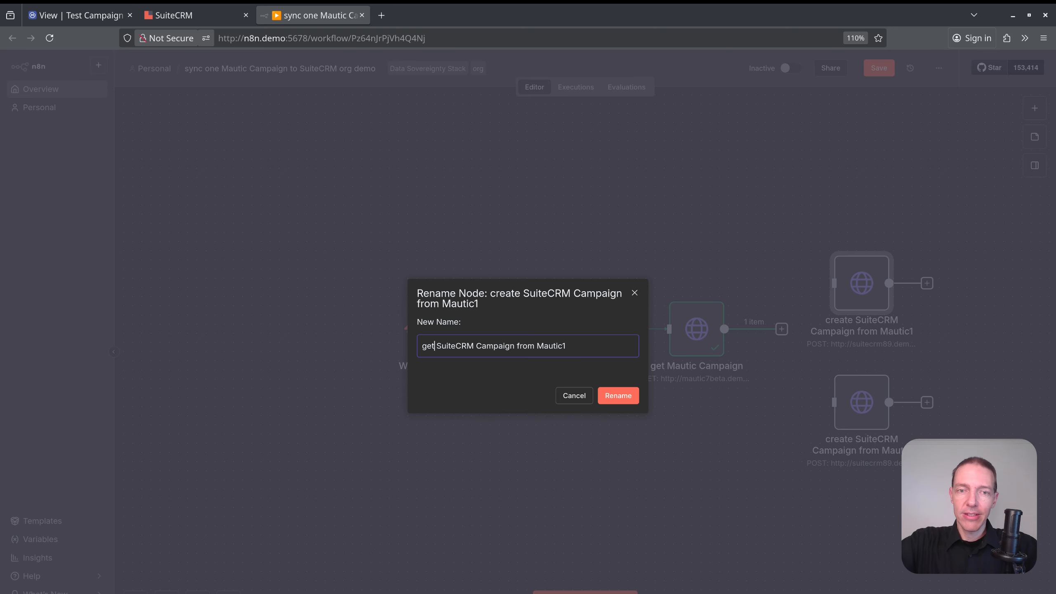
pyautogui.hotkey('shift', 'End')
pyautogui.press('Delete')
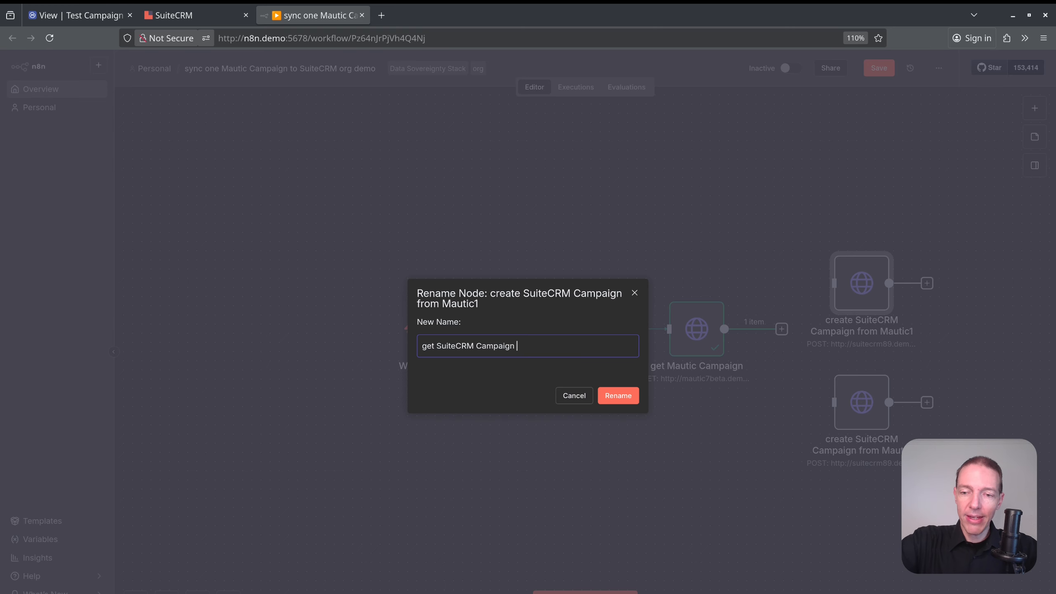
pyautogui.press('BackSpace')
pyautogui.press('Return')
pyautogui.moveTo(782, 329); pyautogui.dragTo(834, 283)
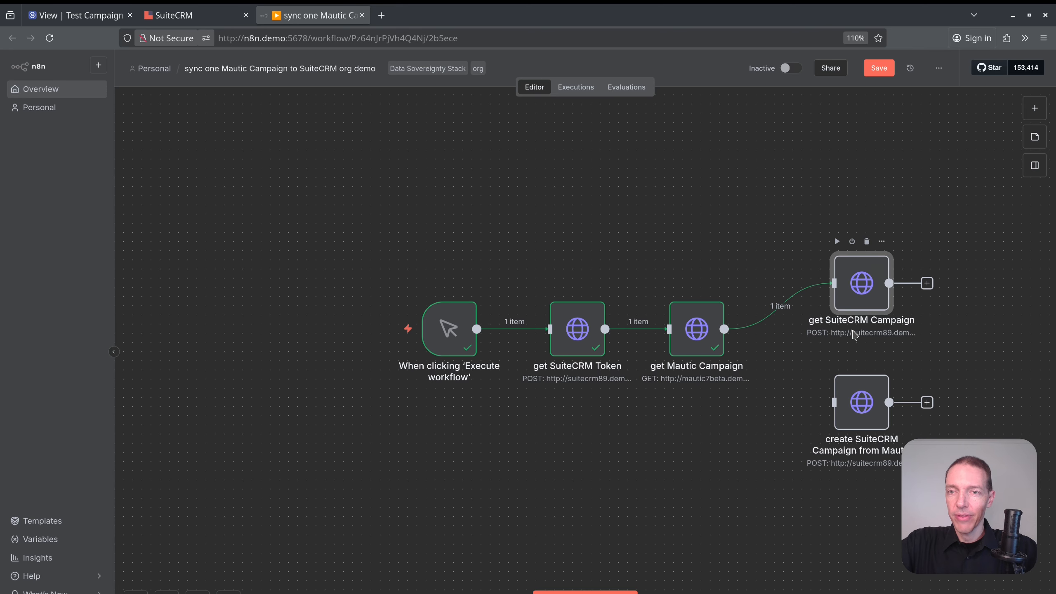
# - Set the request method of the get SuiteCRM Campaign node to GET
pyautogui.doubleClick(875, 304)
pyautogui.click(464, 165)
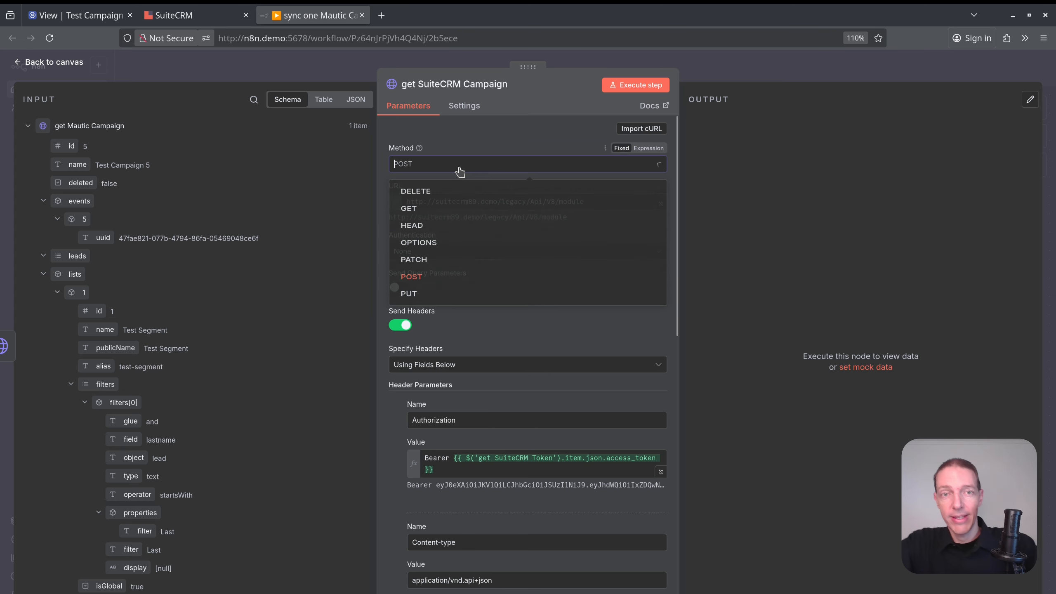
pyautogui.click(446, 214)
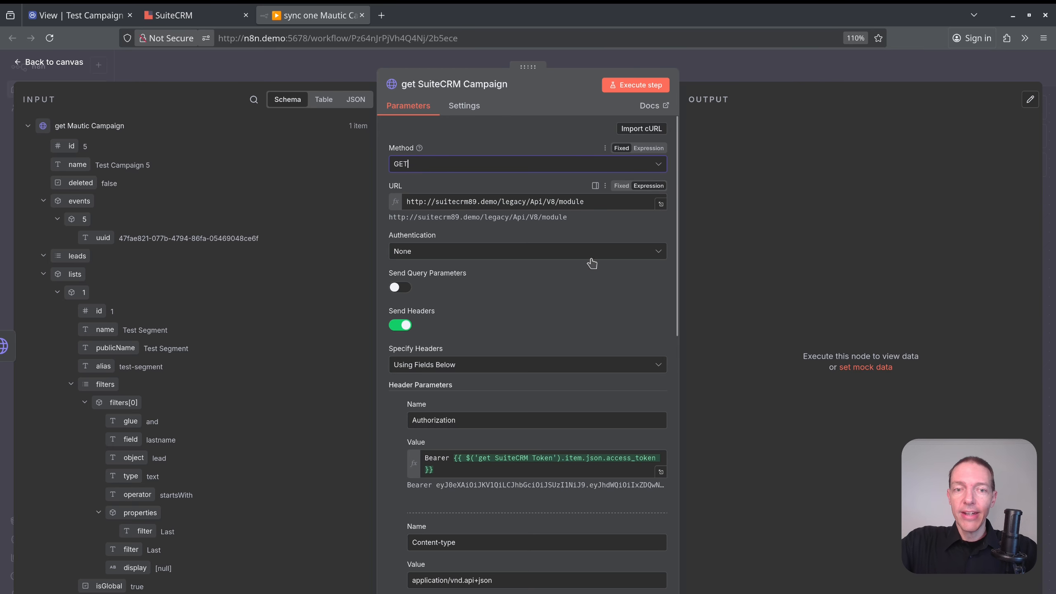
# - Append /Campaign to the request URL of the get SuiteCRM Campaign node, reusing the type value from its JSON body
pyautogui.scroll(-10, 598, 233)
pyautogui.doubleClick(476, 425)
pyautogui.hotkey('ctrl', 'c')
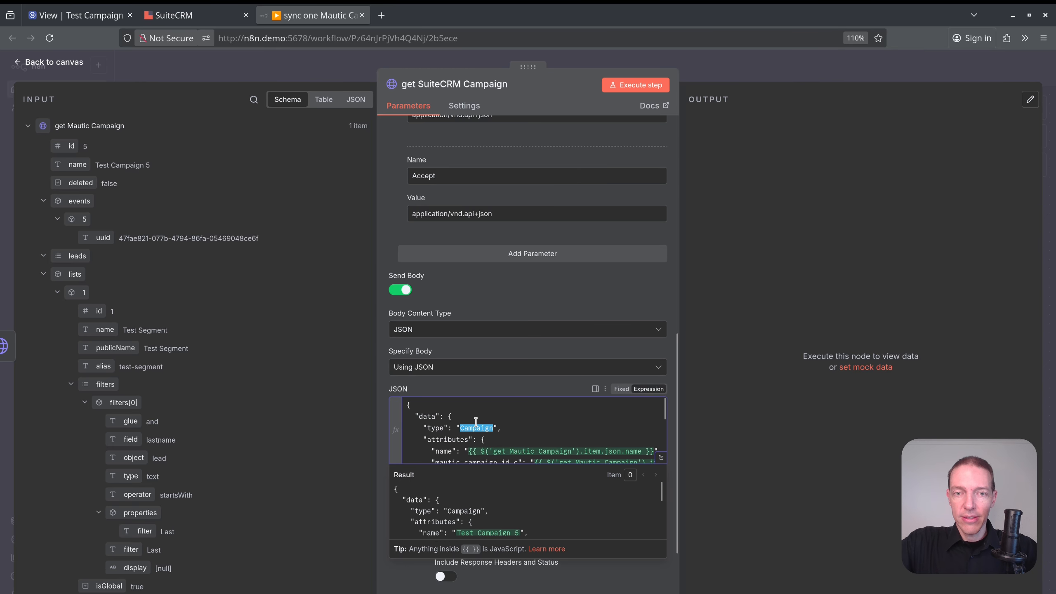
pyautogui.scroll(10, 541, 312)
pyautogui.click(601, 202)
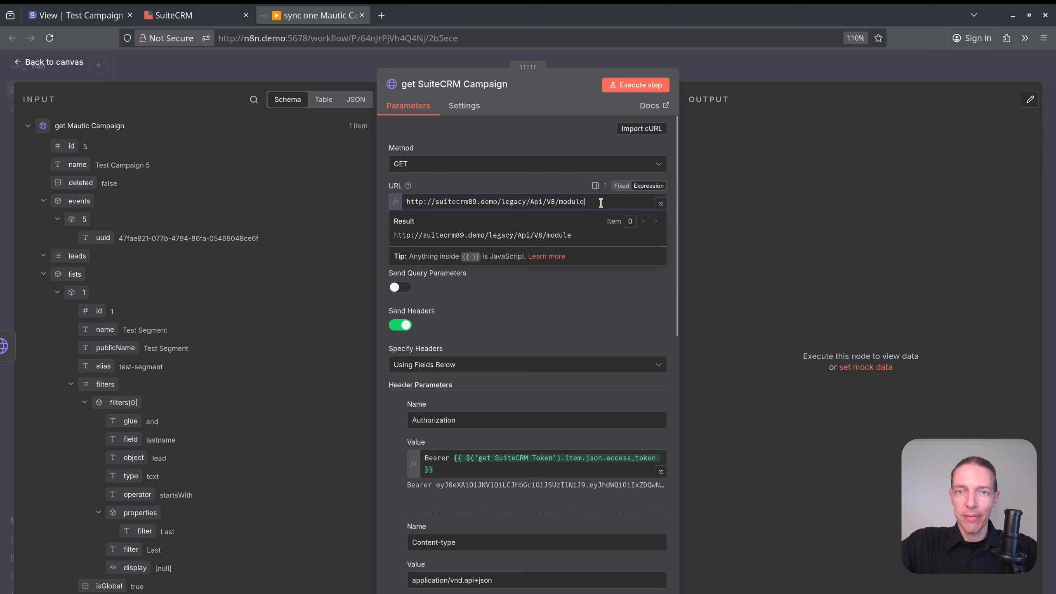
pyautogui.hotkey('ctrl', 'v')
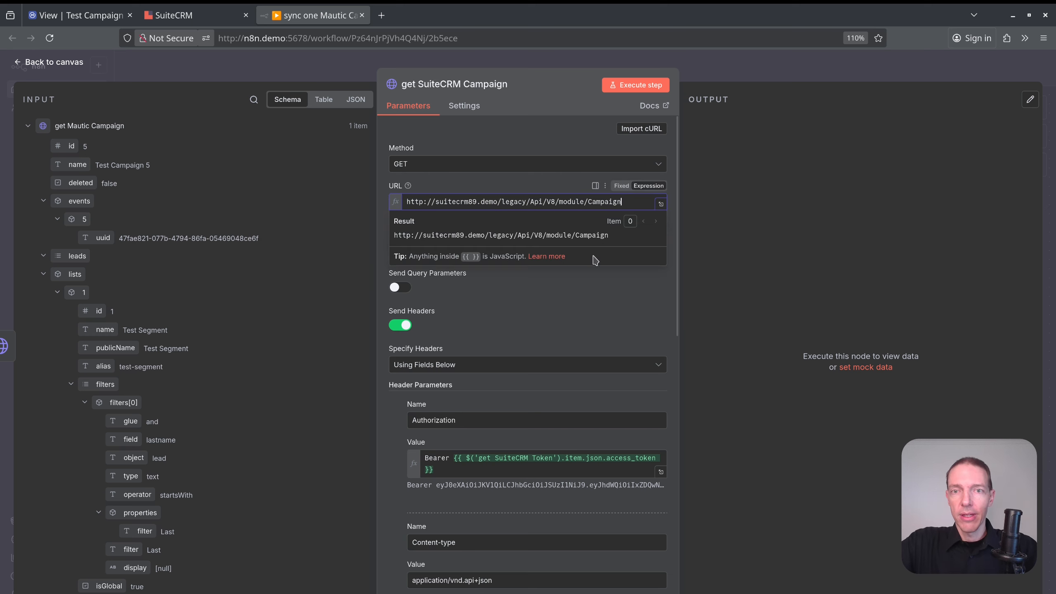
pyautogui.click(559, 308)
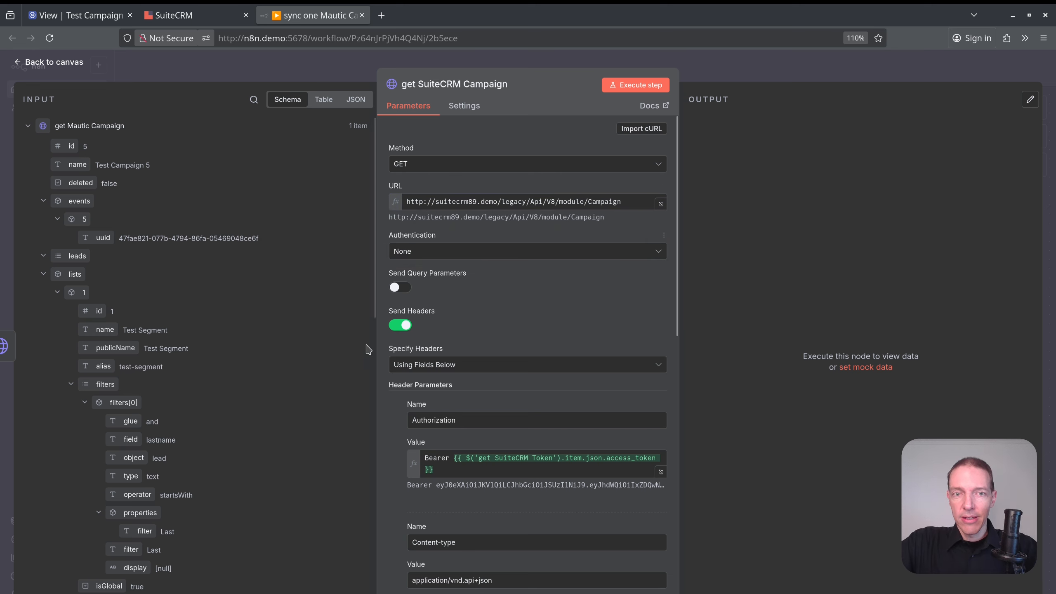
# - Turn off Send Body for the get SuiteCRM Campaign node and remove its Ignore SSL Issues option
pyautogui.scroll(-3, 466, 285)
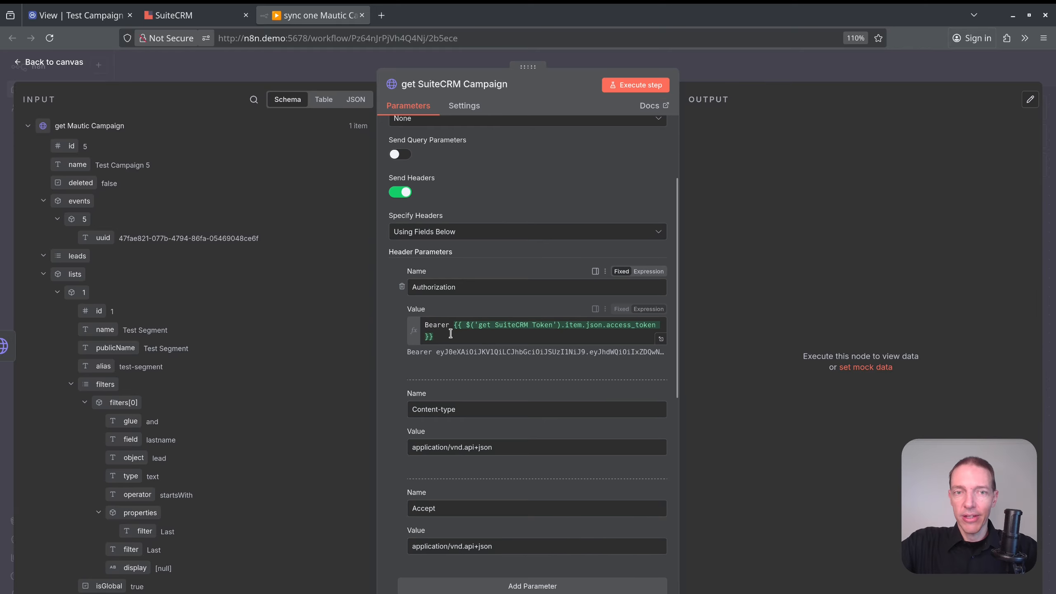
pyautogui.scroll(-10, 466, 285)
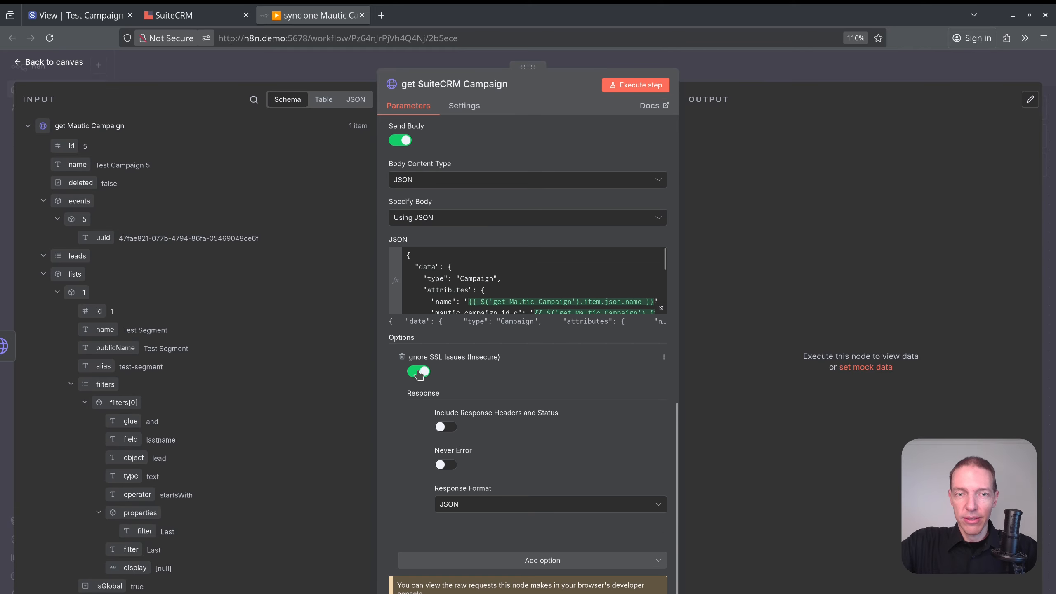
pyautogui.click(400, 140)
pyautogui.click(413, 371)
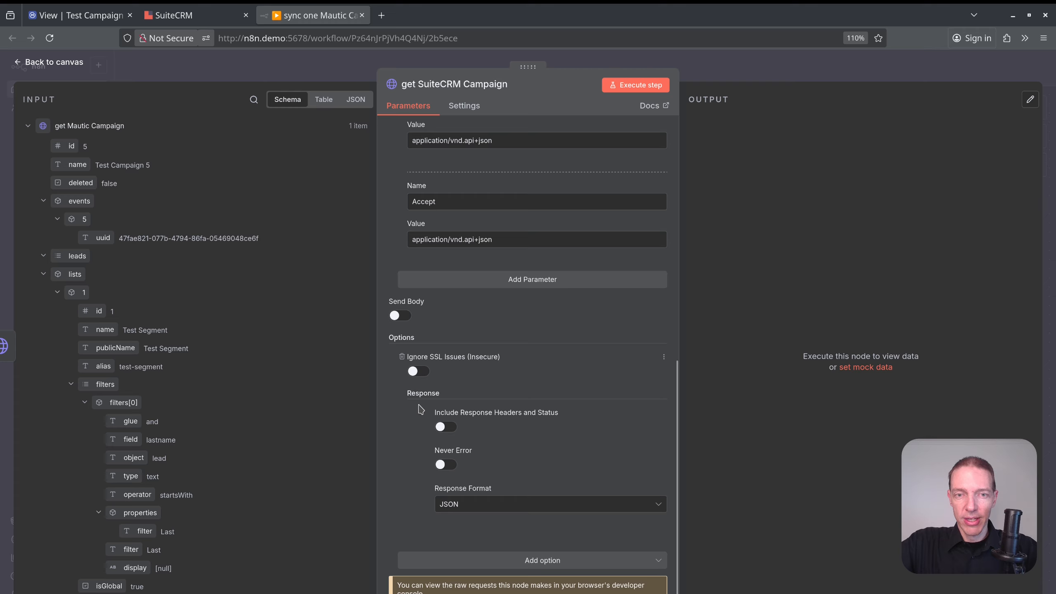
pyautogui.click(401, 358)
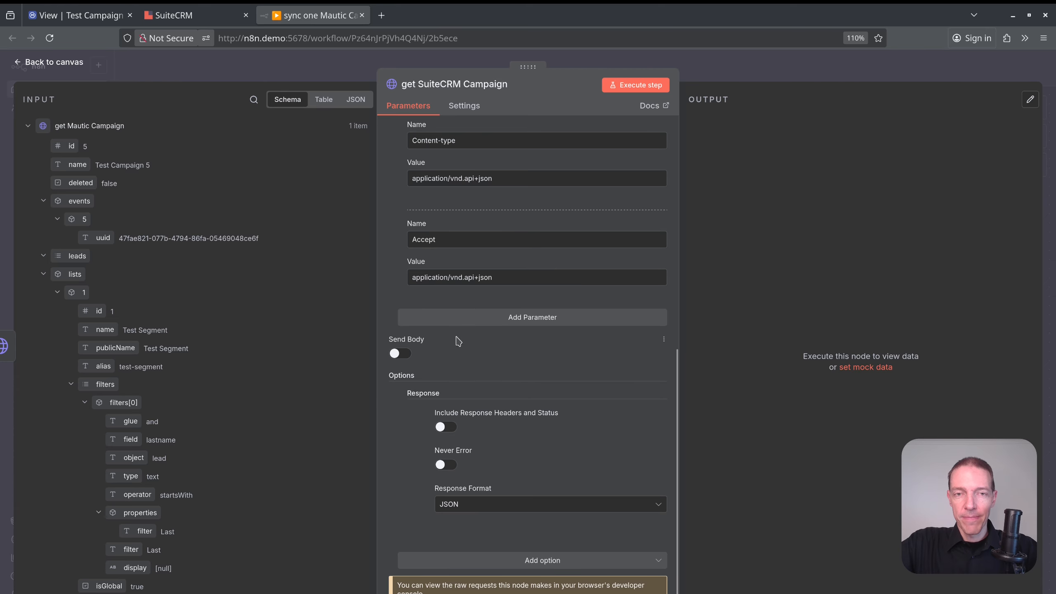
# - Review the header parameters of the get SuiteCRM Campaign node and execute the step
pyautogui.scroll(5, 457, 345)
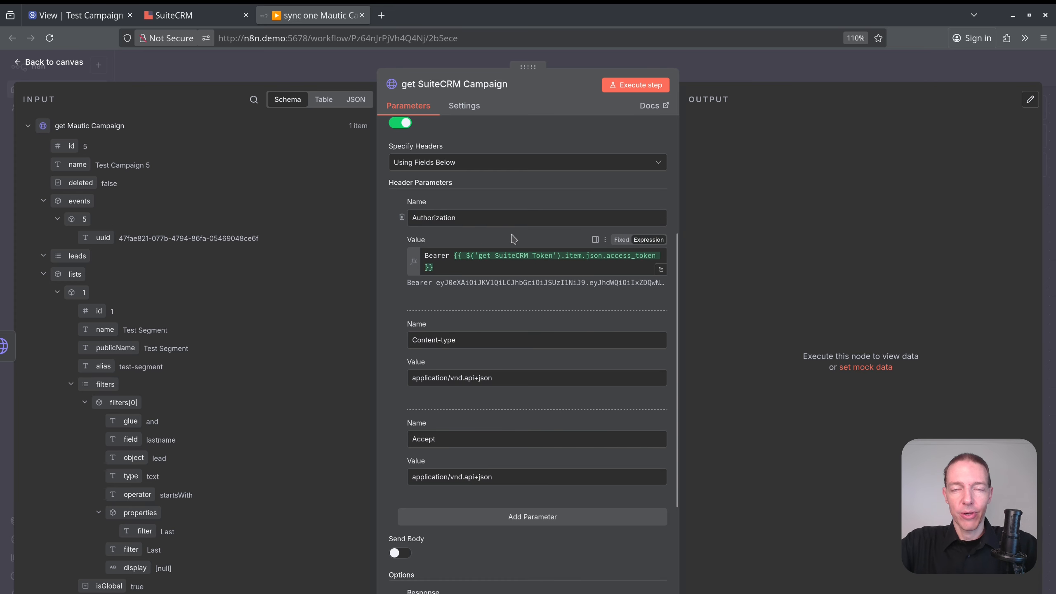
pyautogui.scroll(5, 538, 293)
pyautogui.scroll(-10, 537, 293)
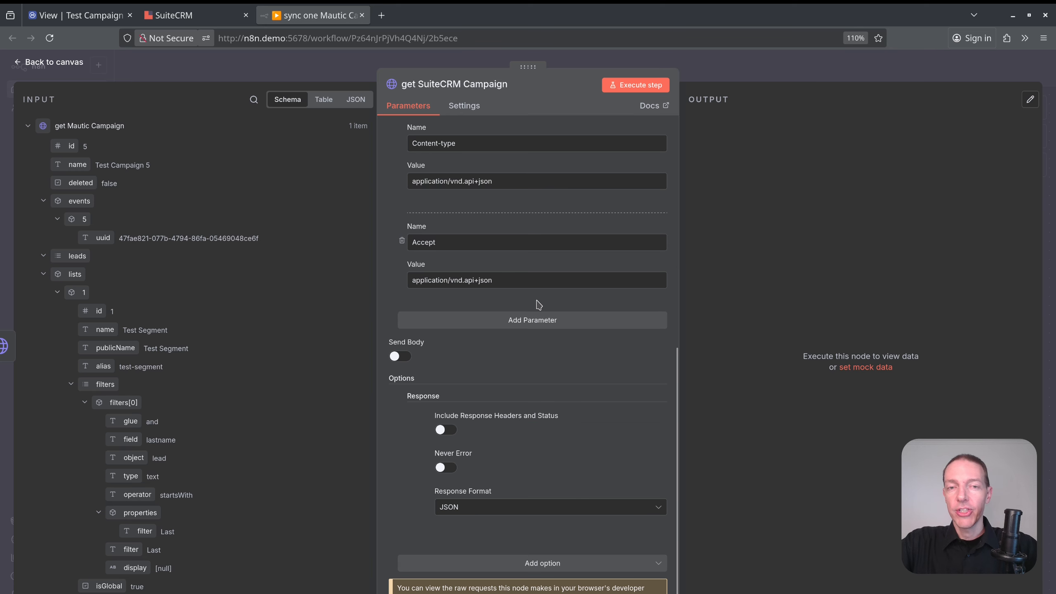
pyautogui.scroll(5, 539, 305)
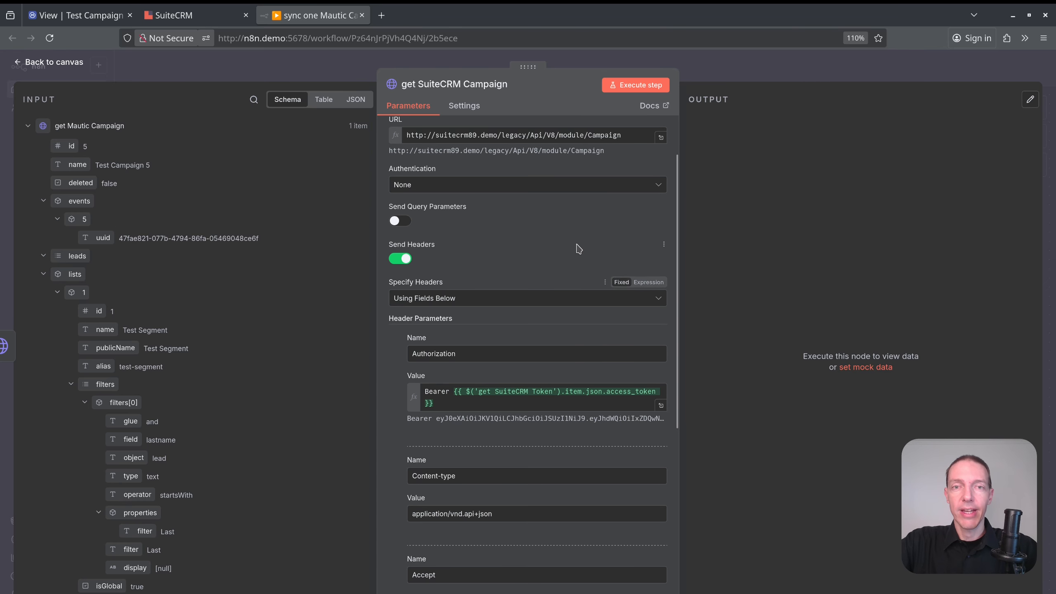
pyautogui.scroll(1, 579, 249)
pyautogui.click(635, 86)
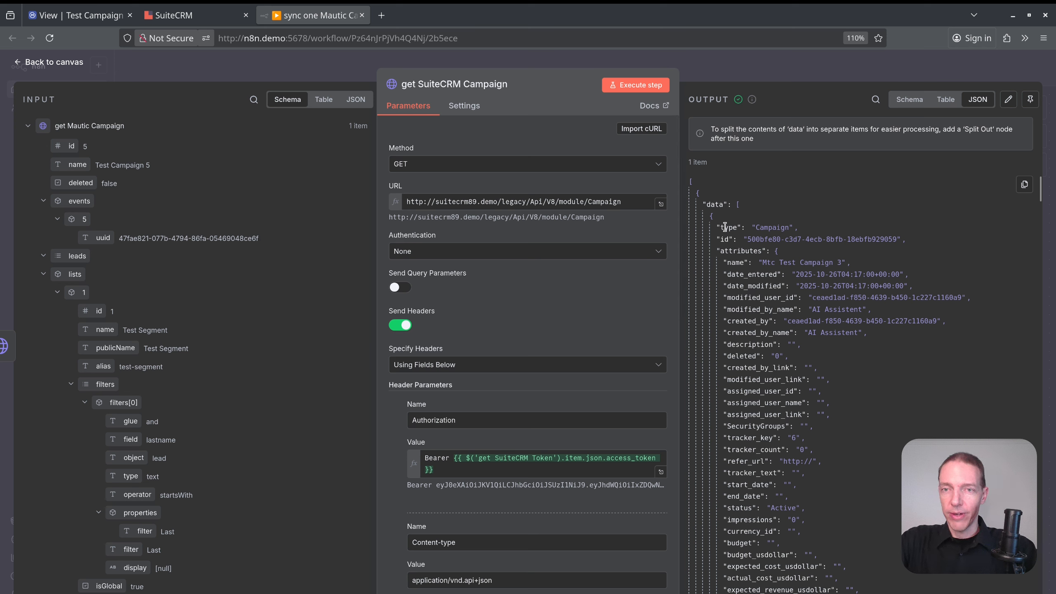
# - Examine the type, id, name, description, status, campaign type and Mautic fields in the JSON output, then return to the canvas
pyautogui.moveTo(717, 225); pyautogui.dragTo(798, 228)
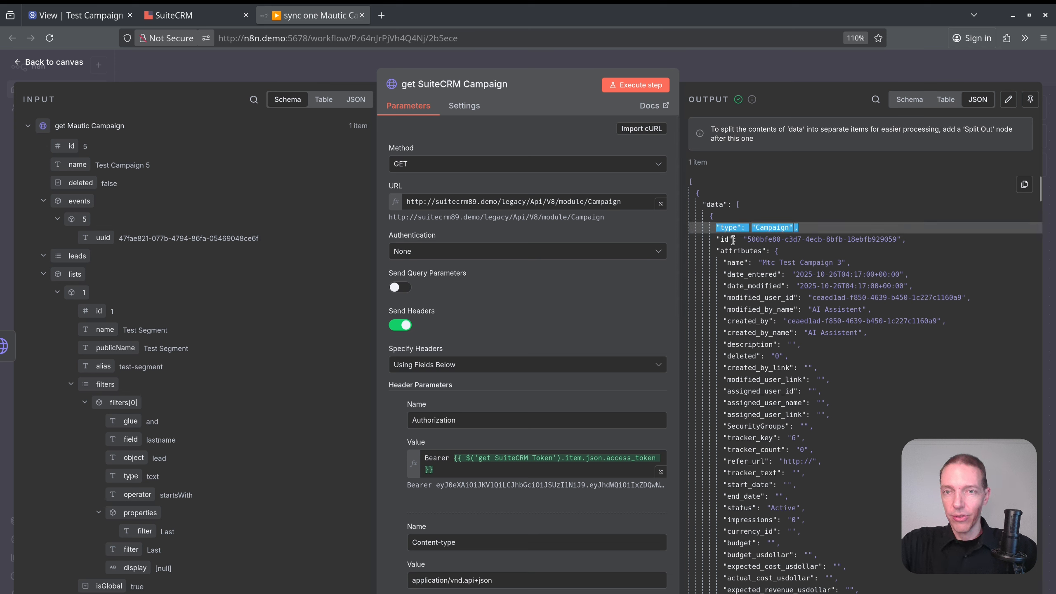
pyautogui.moveTo(719, 241); pyautogui.dragTo(915, 241)
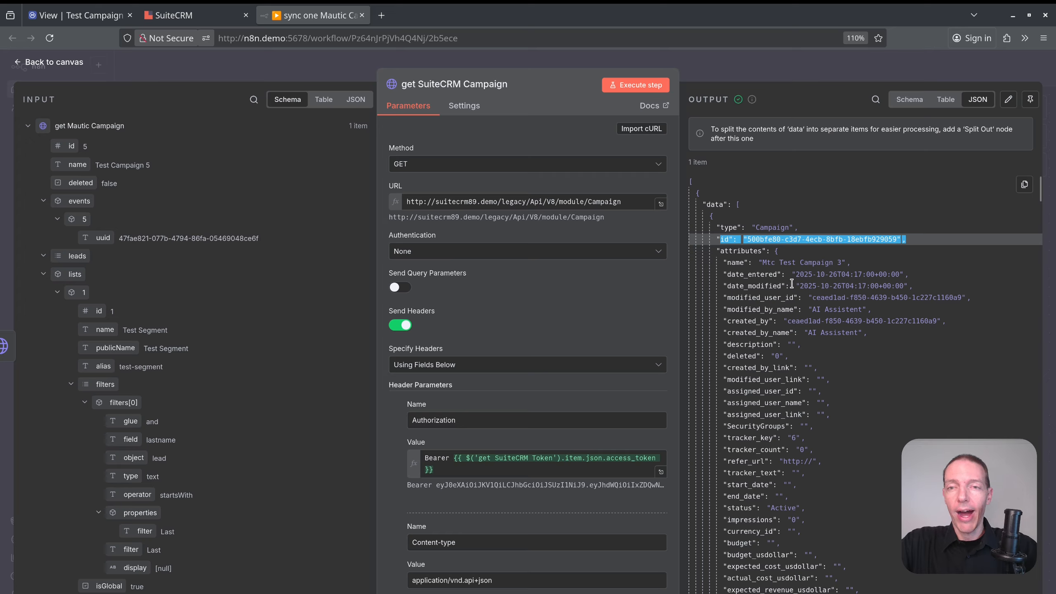
pyautogui.moveTo(724, 263); pyautogui.dragTo(758, 263)
pyautogui.scroll(-1, 760, 233)
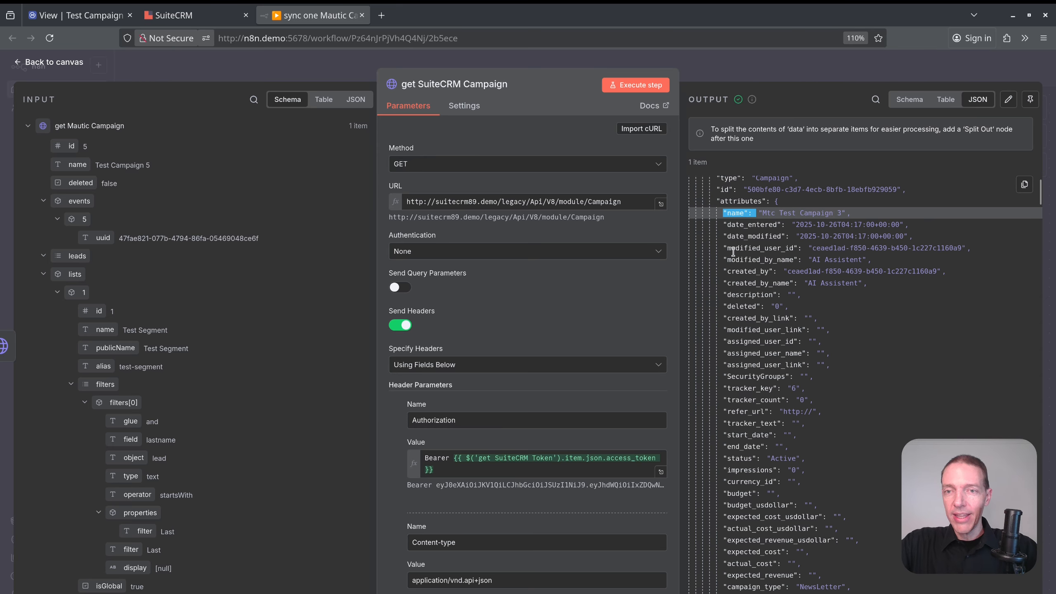
pyautogui.moveTo(726, 294); pyautogui.dragTo(780, 295)
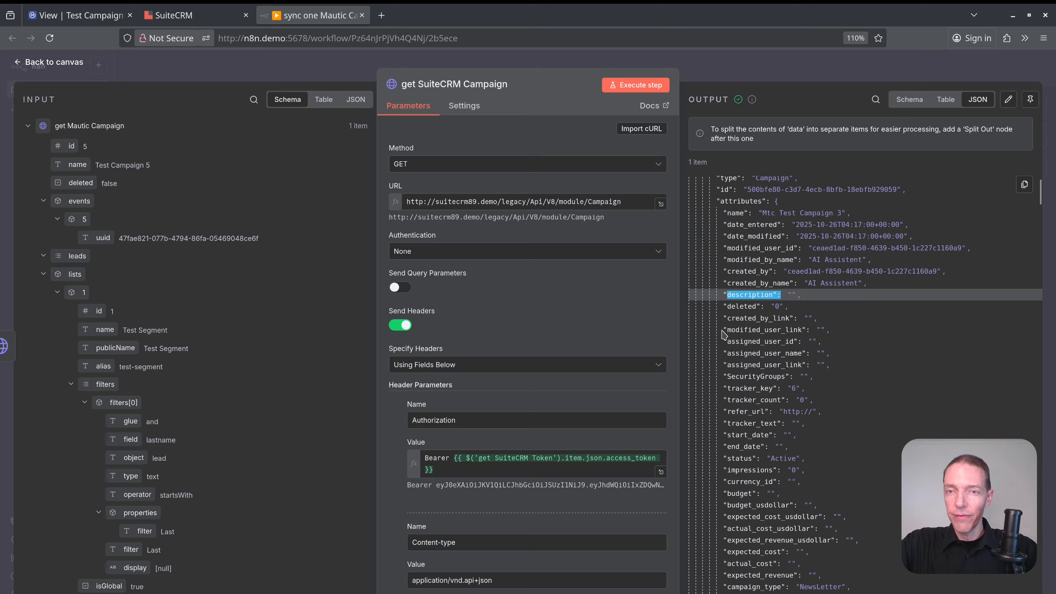
pyautogui.scroll(-3, 728, 331)
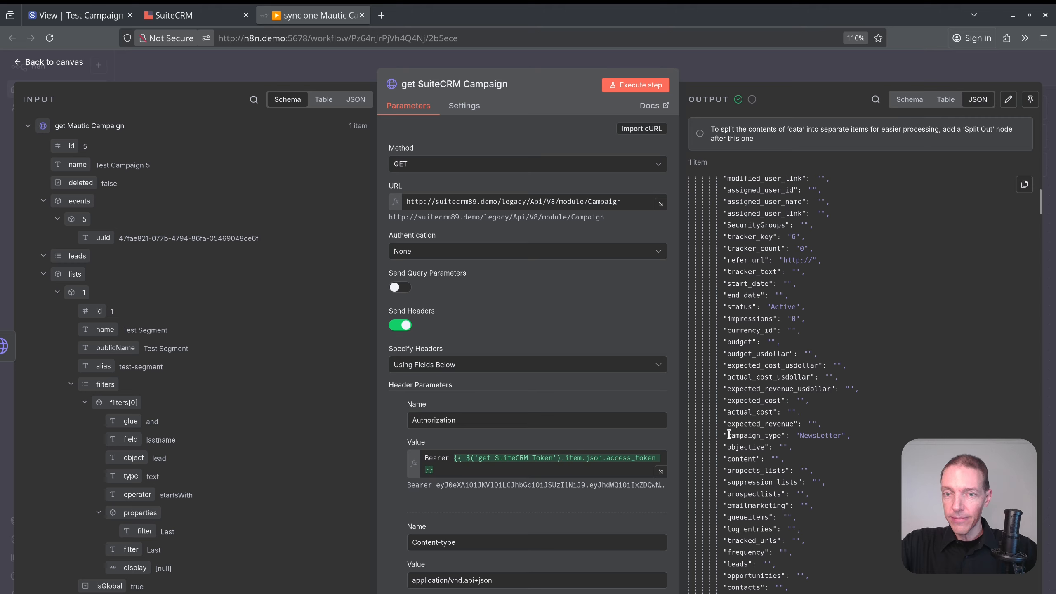
pyautogui.moveTo(730, 307); pyautogui.dragTo(820, 314)
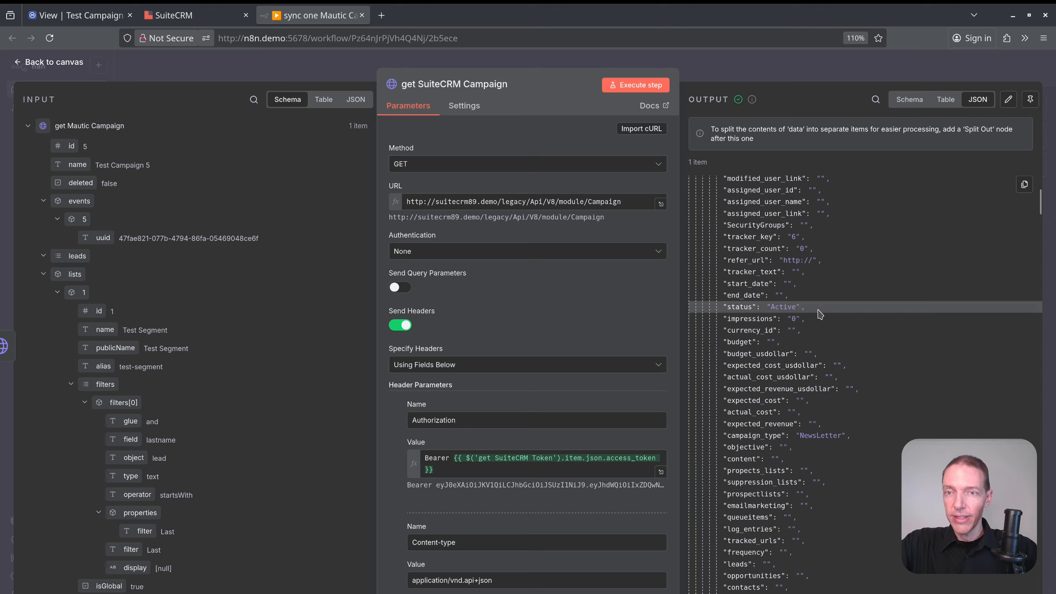
pyautogui.moveTo(727, 437); pyautogui.dragTo(876, 435)
pyautogui.click(874, 437)
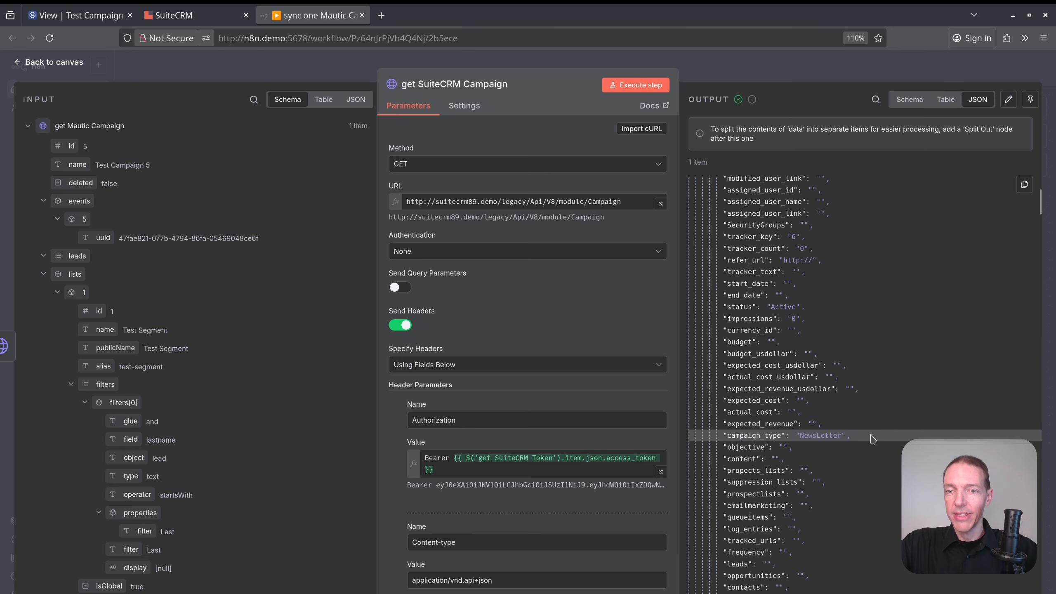
pyautogui.scroll(-5, 822, 381)
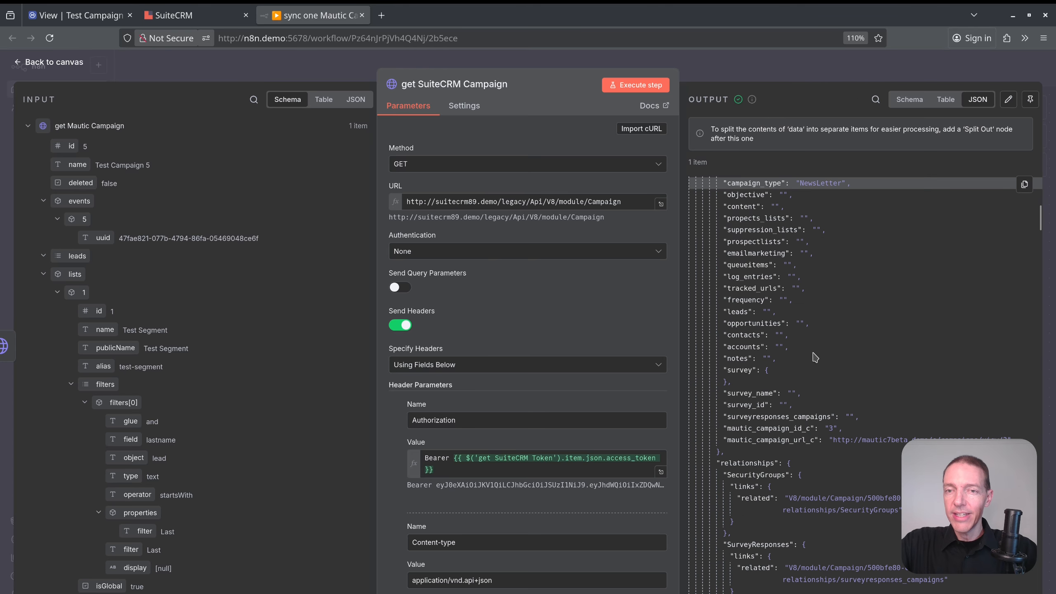
pyautogui.scroll(7, 834, 370)
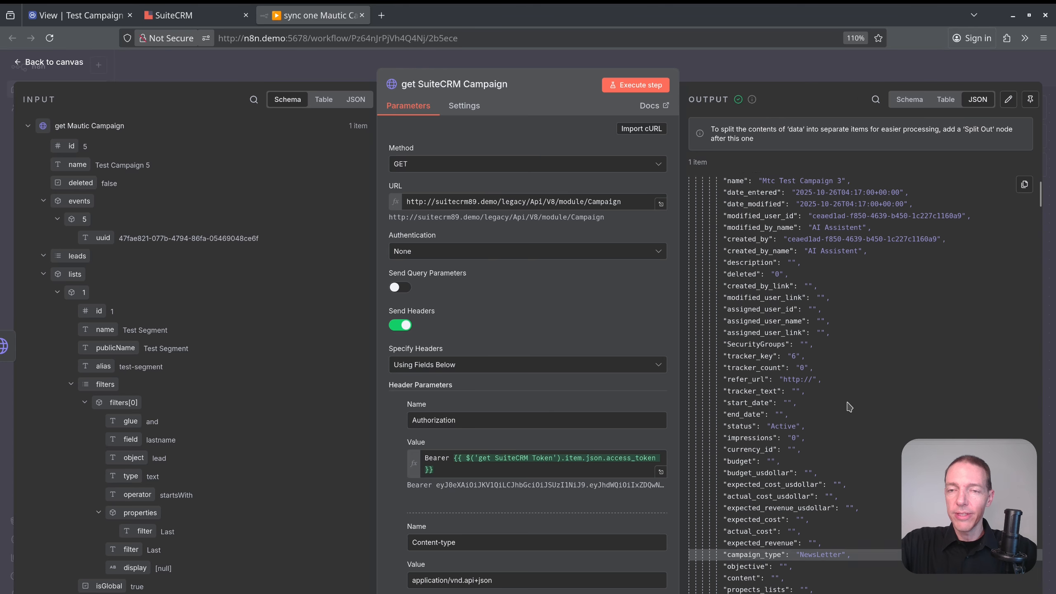
pyautogui.scroll(1, 851, 414)
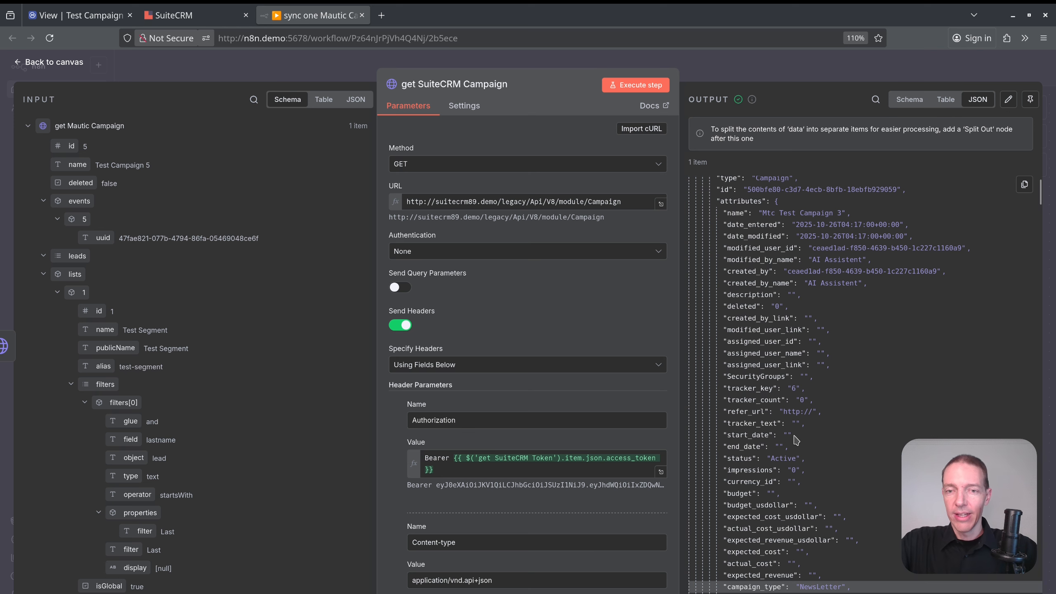
pyautogui.click(731, 67)
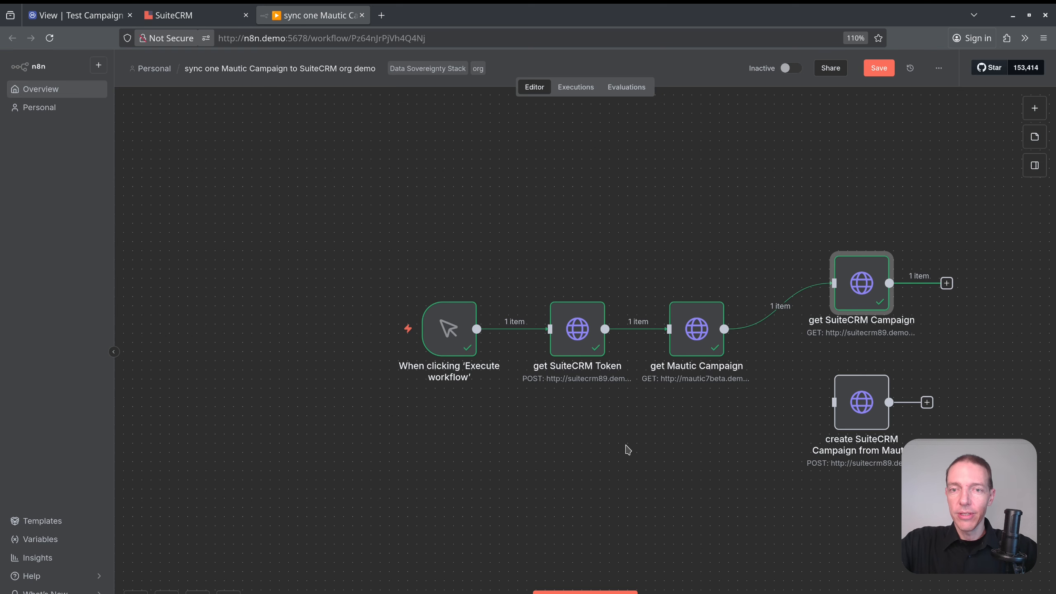
# - Place the create SuiteCRM Campaign from Mautic node below get SuiteCRM Campaign and connect the get Mautic Campaign output to it
pyautogui.moveTo(867, 399); pyautogui.dragTo(876, 537)
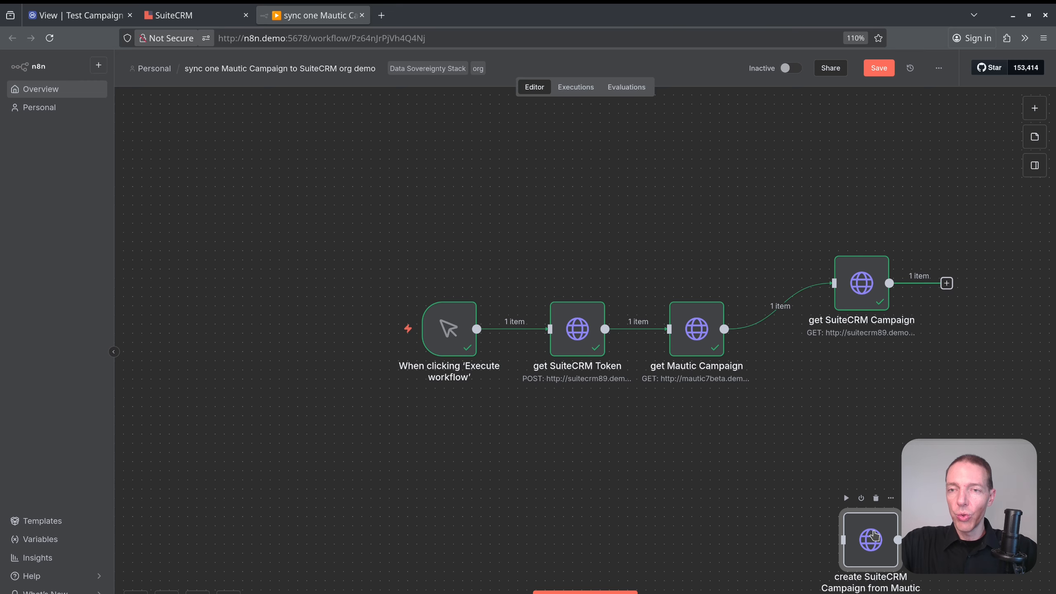
pyautogui.click(860, 301)
pyautogui.click(865, 527)
pyautogui.moveTo(865, 526); pyautogui.dragTo(856, 379)
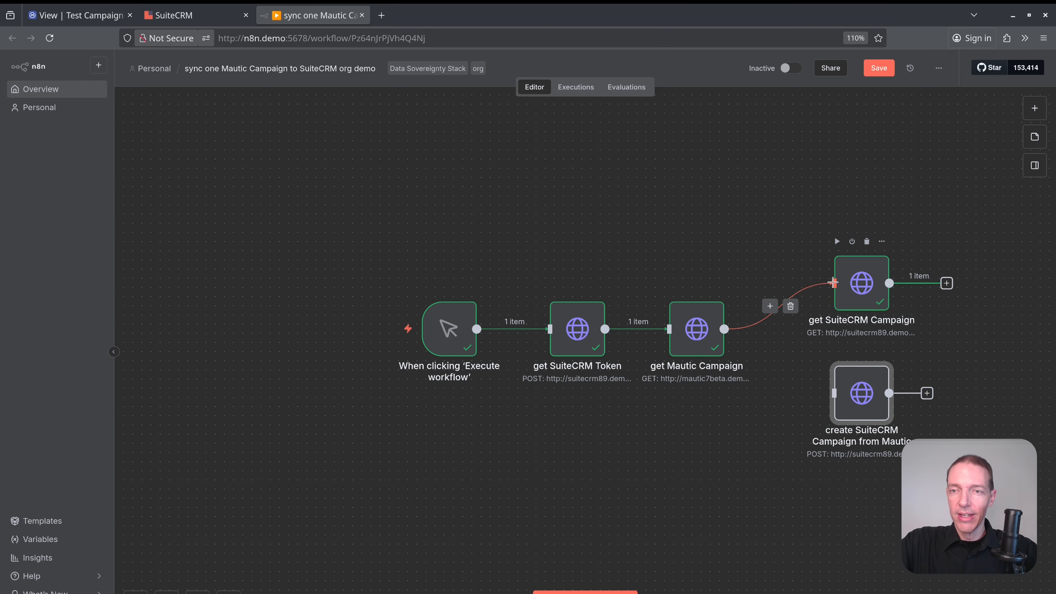
pyautogui.moveTo(725, 329); pyautogui.dragTo(834, 393)
# - Replace the name value in the create SuiteCRM Campaign from Mautic node's JSON body with the Mautic campaign's name field, {{ $json.name }}
pyautogui.doubleClick(868, 397)
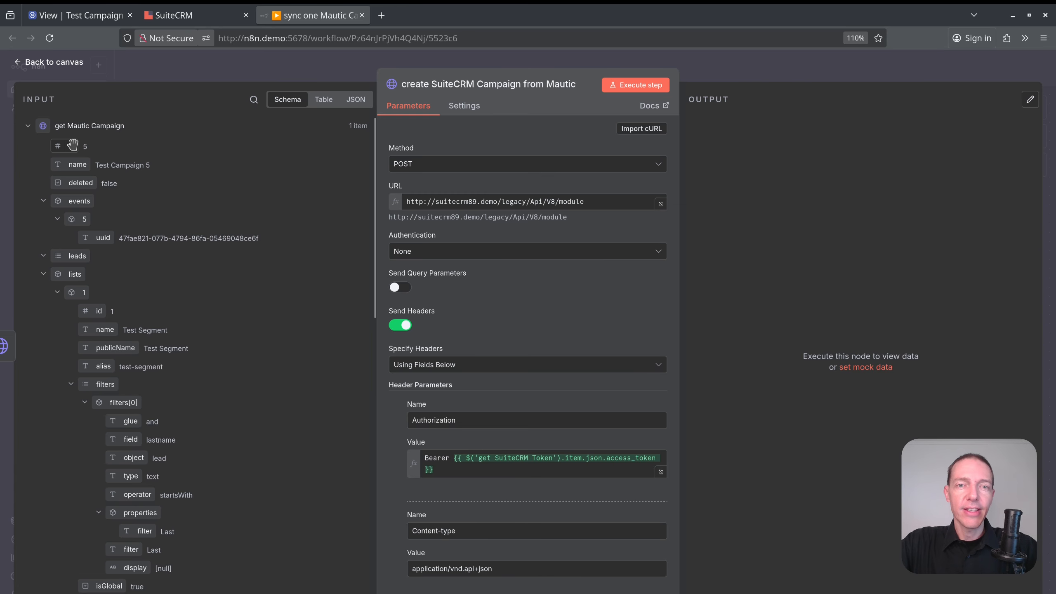
pyautogui.scroll(-5, 609, 273)
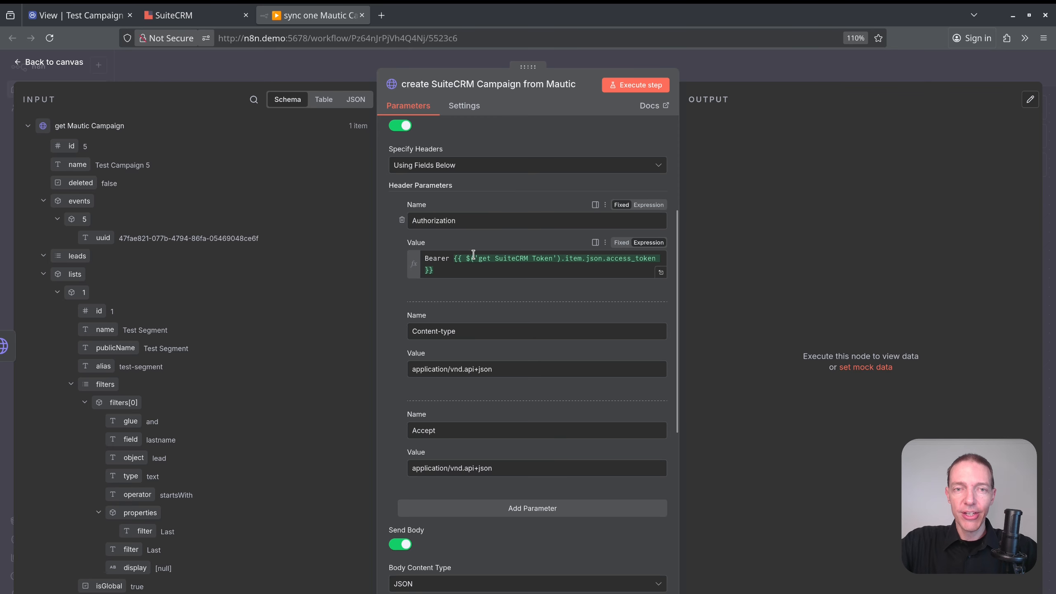
pyautogui.scroll(-3, 504, 272)
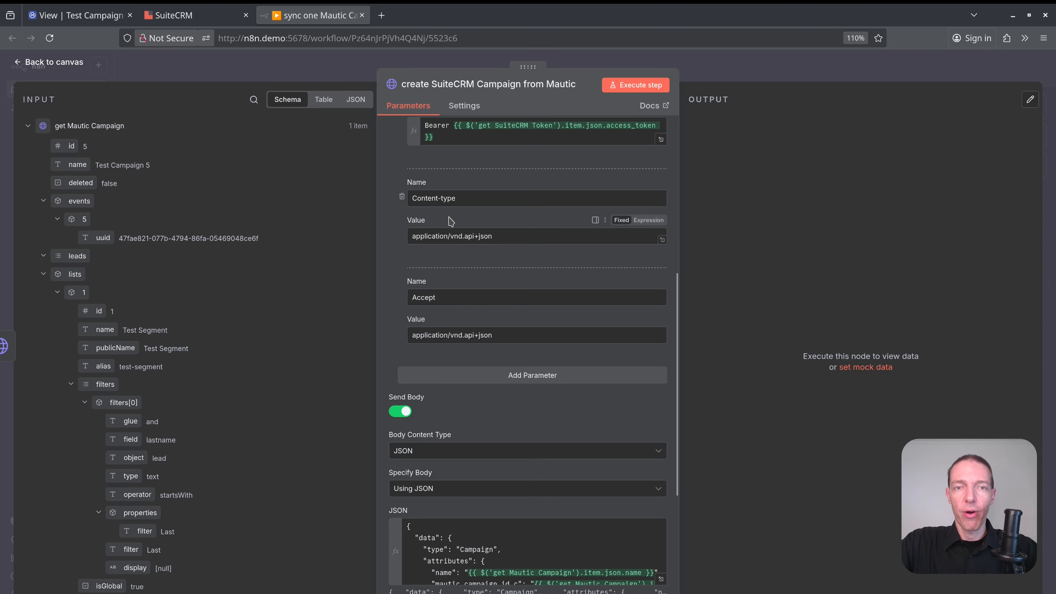
pyautogui.scroll(-4, 491, 233)
pyautogui.scroll(-1, 488, 250)
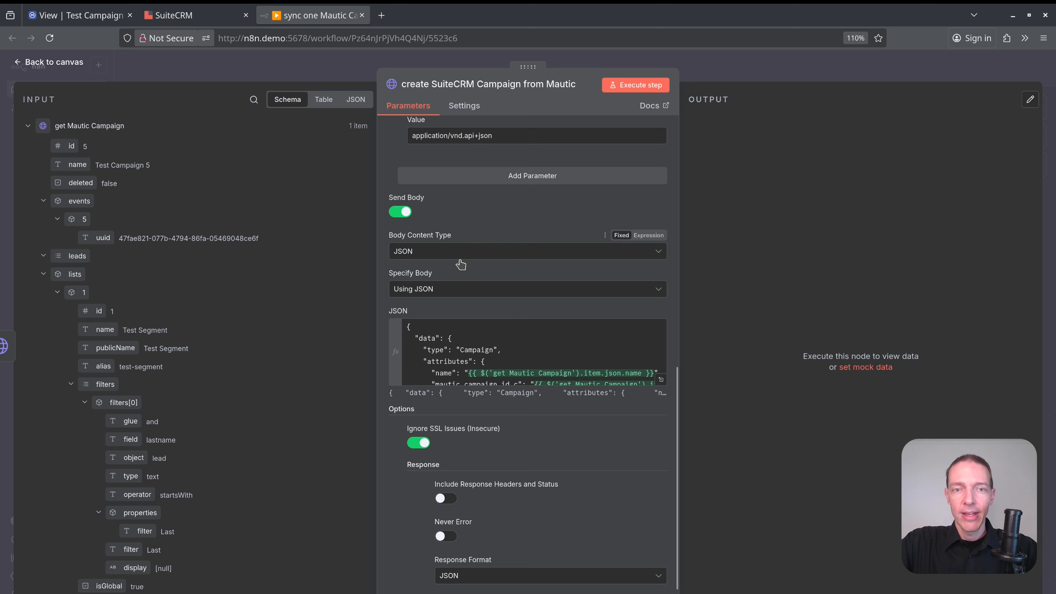
pyautogui.click(661, 380)
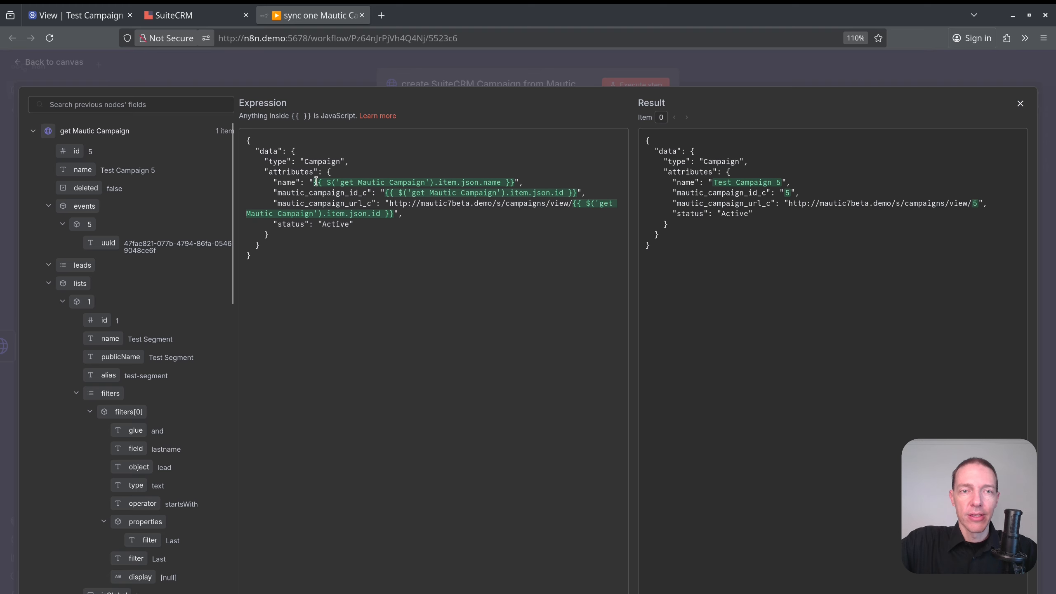
pyautogui.moveTo(316, 182); pyautogui.dragTo(514, 183)
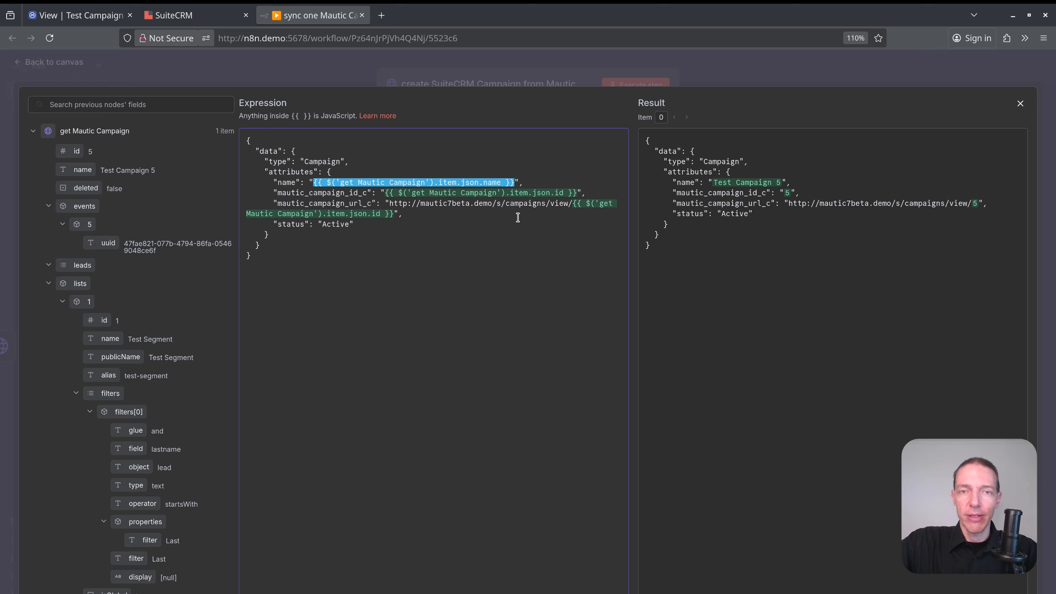
pyautogui.press('BackSpace')
pyautogui.moveTo(81, 170); pyautogui.dragTo(314, 184)
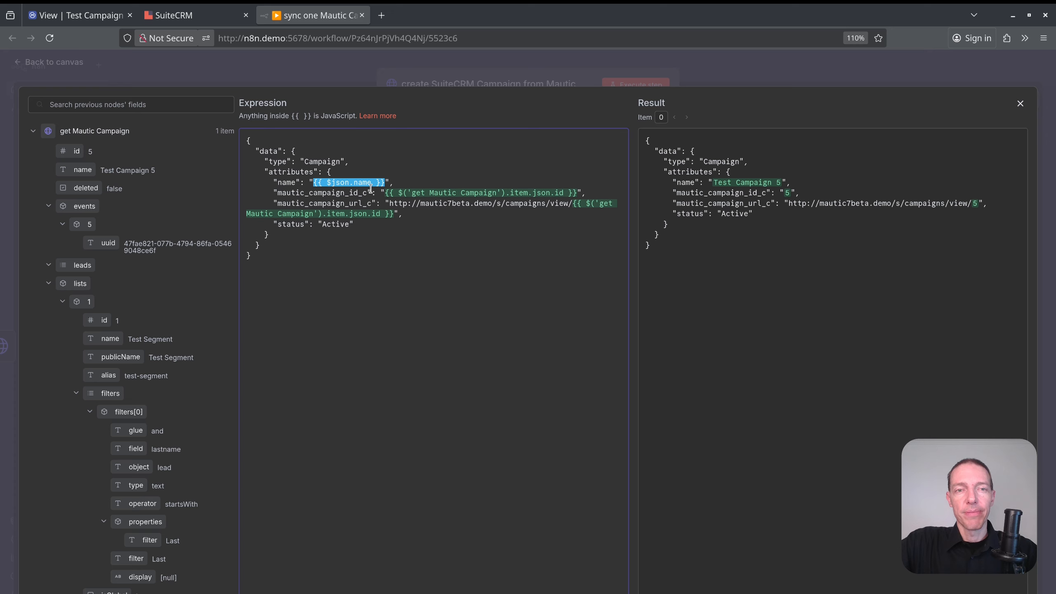
# - Compare the name expression with the mautic_campaign_id_c attribute and its node-referencing expression in the JSON body
pyautogui.doubleClick(336, 183)
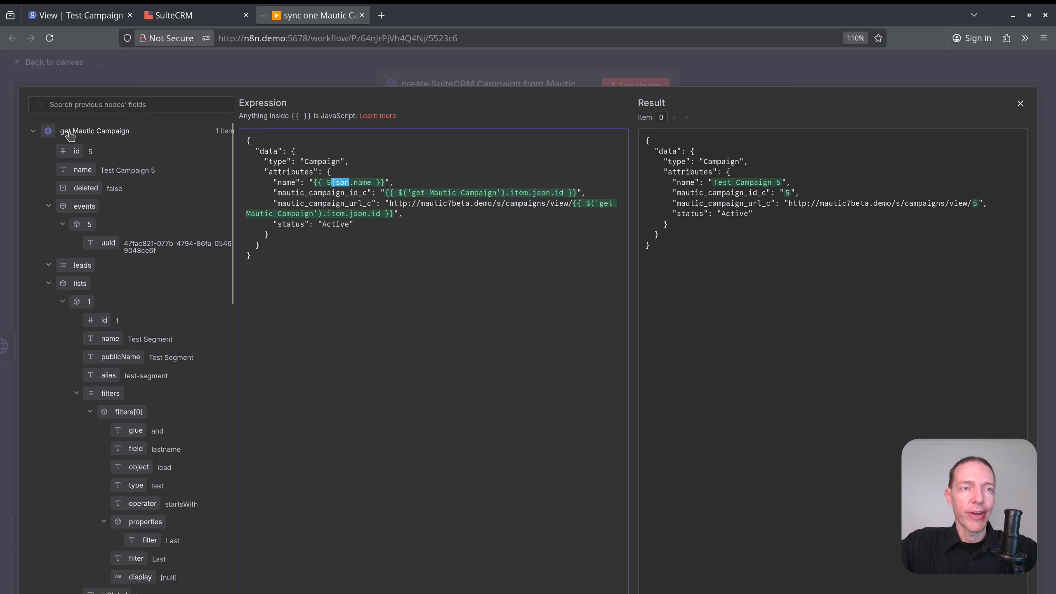
pyautogui.moveTo(411, 192); pyautogui.dragTo(500, 193)
pyautogui.click(512, 192)
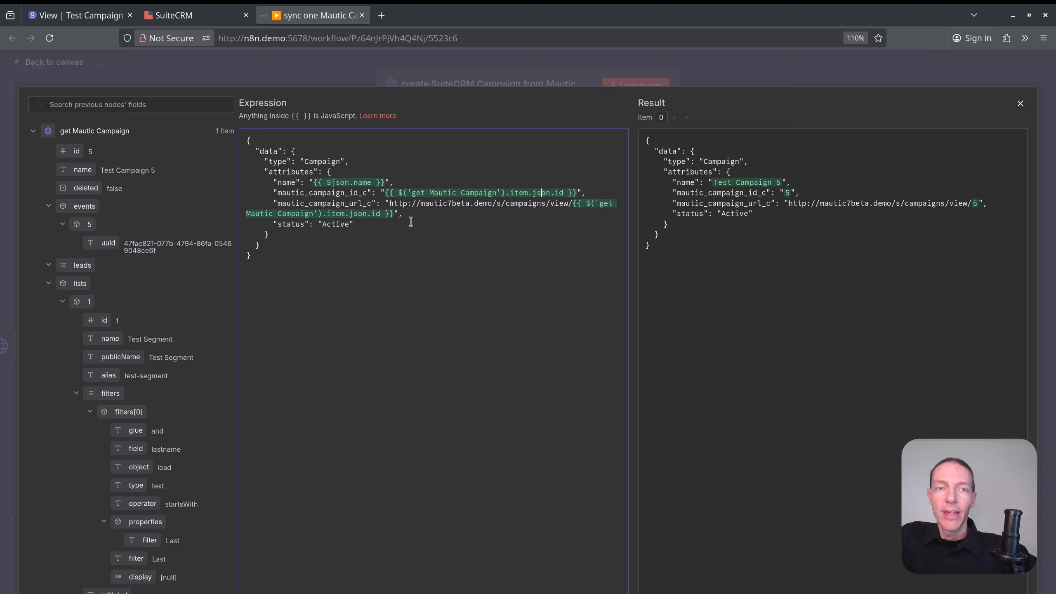
pyautogui.moveTo(371, 195); pyautogui.dragTo(278, 194)
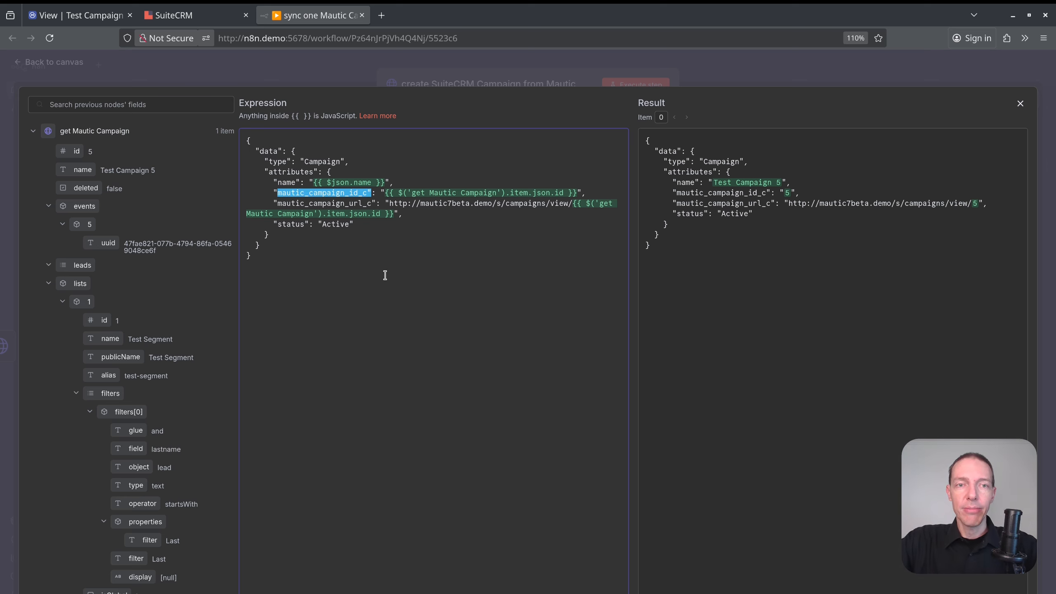
# - Check the mautic_campaign_url_c expression, then switch to SuiteCRM and inspect the Mautic Campaign URL and Mautic Campaign ID fields of Test Campaign 4
pyautogui.moveTo(389, 204); pyautogui.dragTo(473, 209)
pyautogui.click(473, 209)
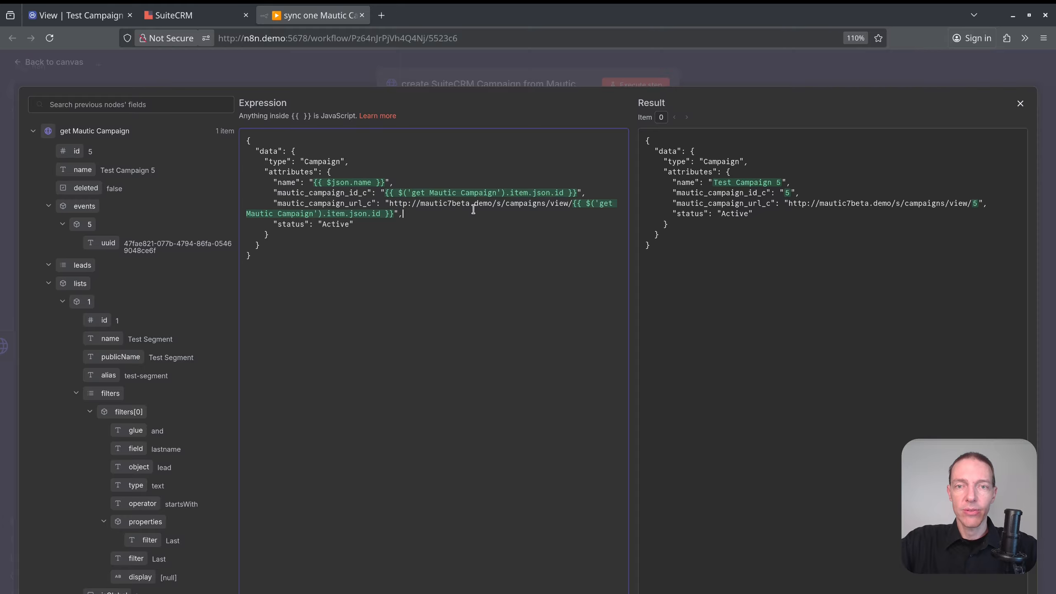
pyautogui.click(175, 15)
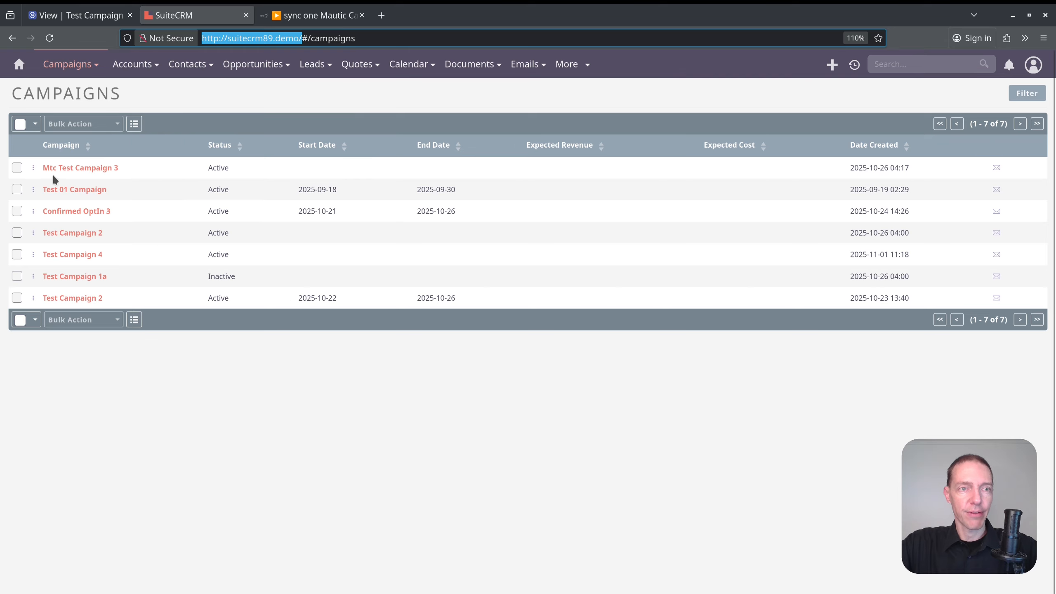
pyautogui.click(86, 258)
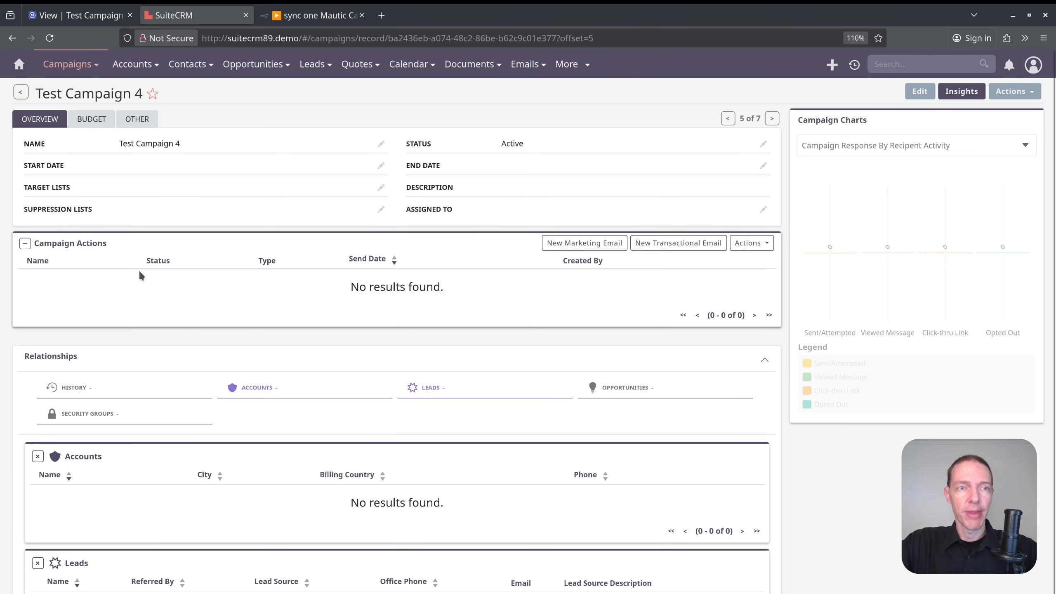
pyautogui.click(136, 120)
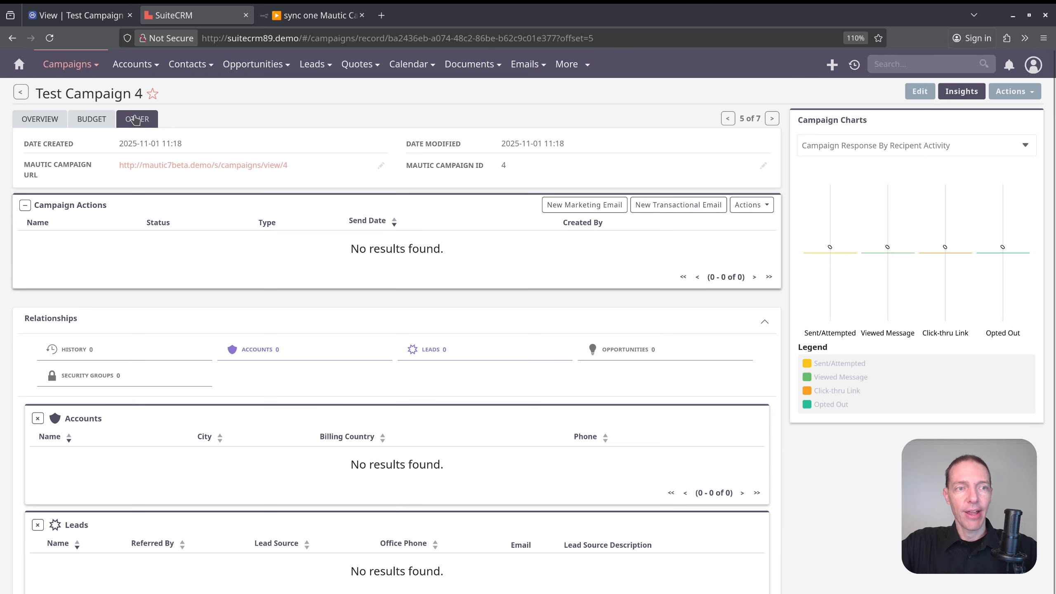
pyautogui.moveTo(21, 164); pyautogui.dragTo(46, 172)
pyautogui.click(46, 172)
pyautogui.moveTo(511, 168); pyautogui.dragTo(435, 167)
pyautogui.click(495, 174)
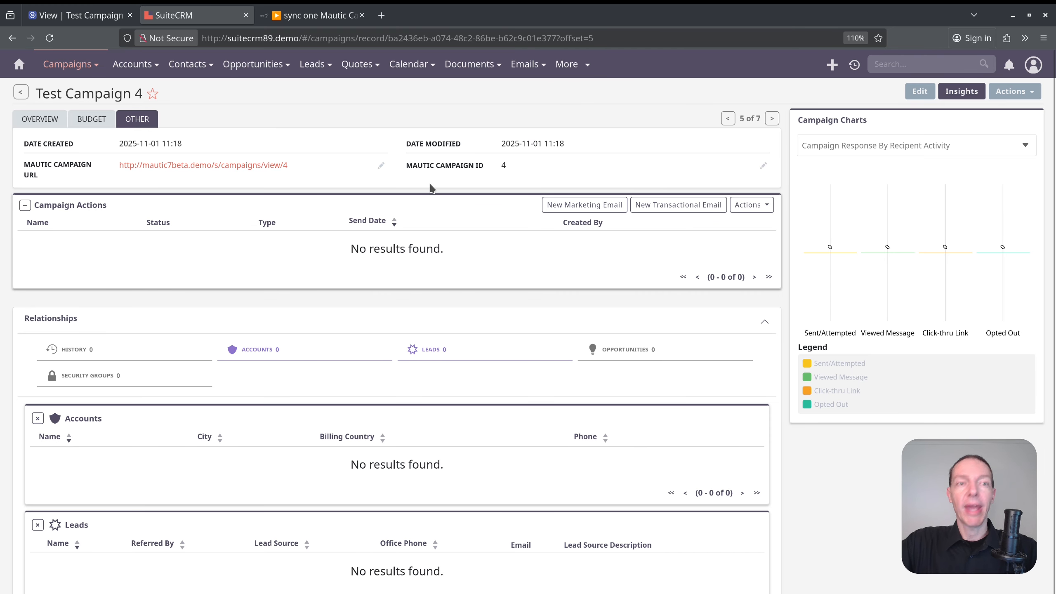
# - Follow Test Campaign 4's Mautic Campaign URL to its page in Mautic, then close that page
pyautogui.click(218, 165)
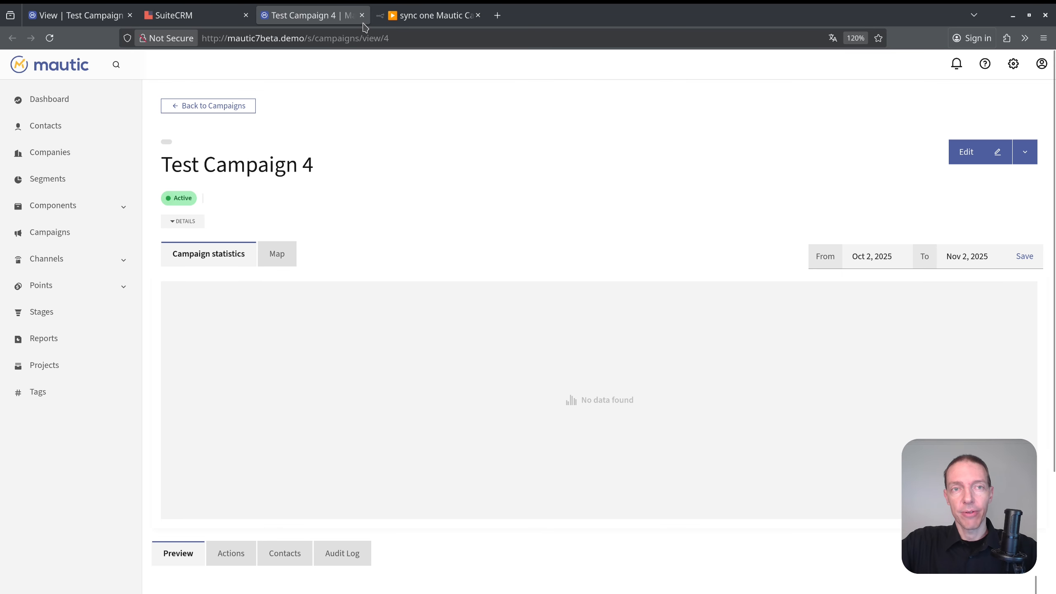
pyautogui.click(362, 15)
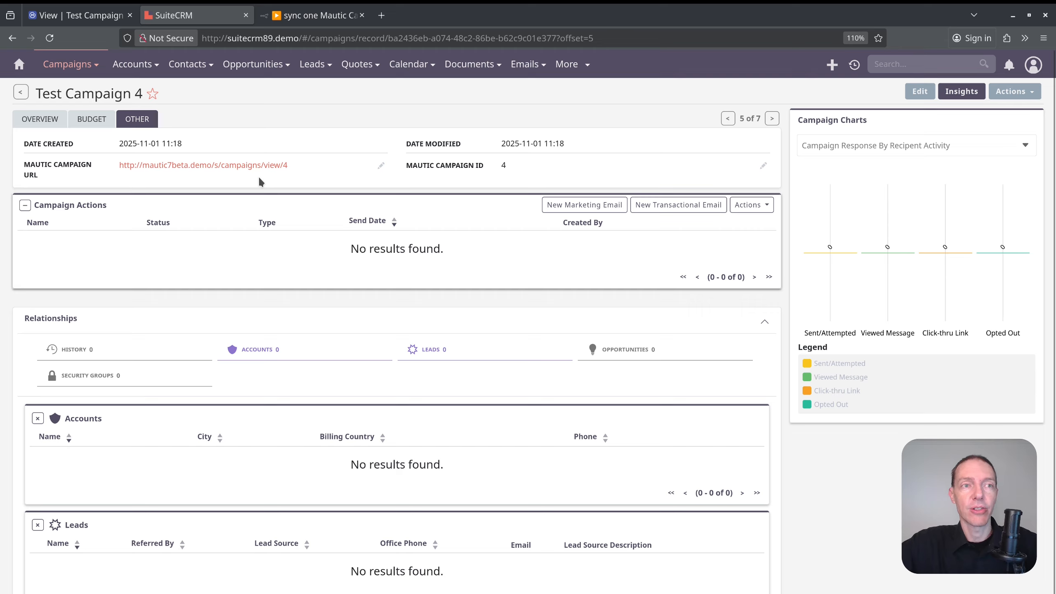
pyautogui.hotkey('ctrl', 'pageup')
pyautogui.hotkey('ctrl', 'pagedown')
# - Back in n8n, check the Mautic campaign's isPublished field and set the status attribute in the JSON body to "Inactive"
pyautogui.hotkey('ctrl', 'pagedown')
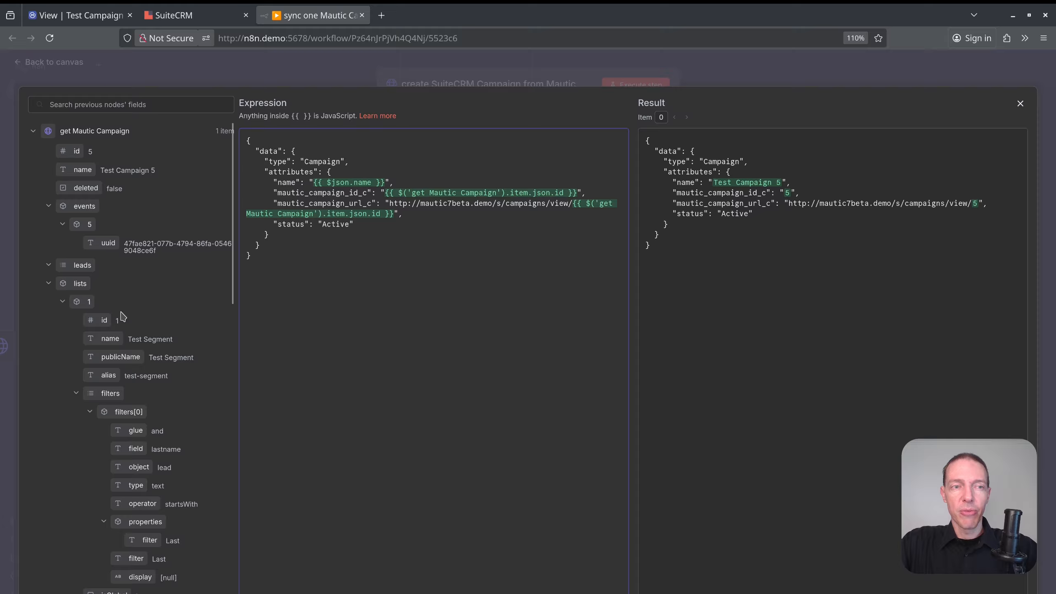
pyautogui.scroll(-15, 125, 329)
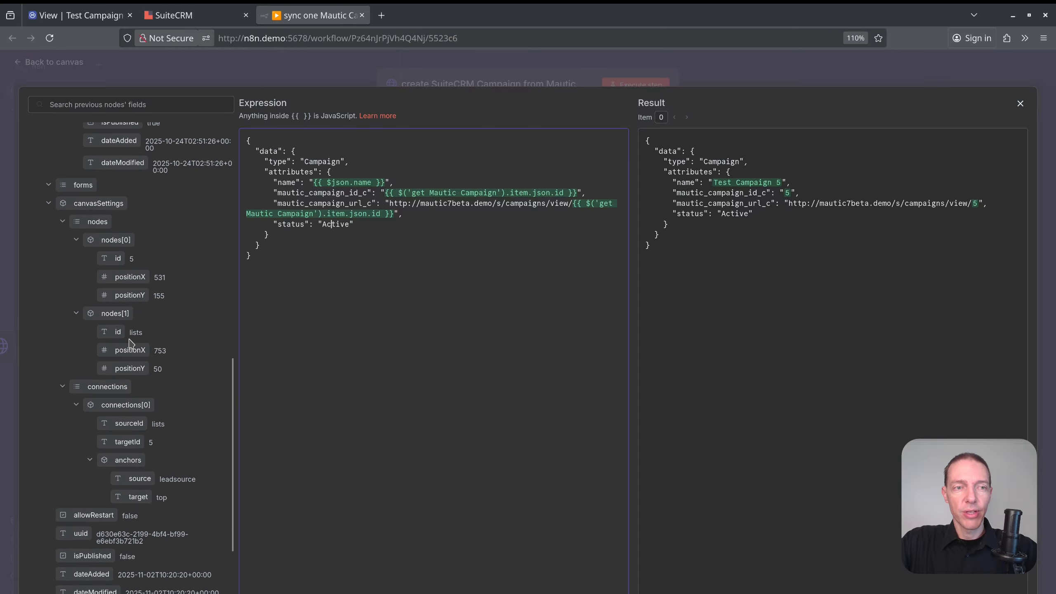
pyautogui.scroll(-3, 130, 344)
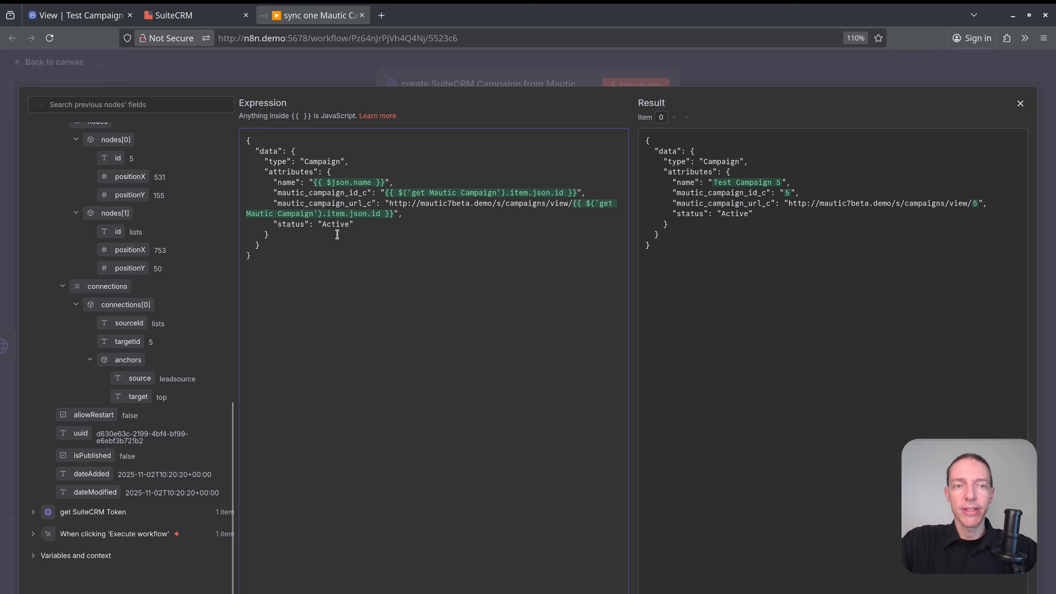
pyautogui.press('BackSpace')
pyautogui.write('Ina')
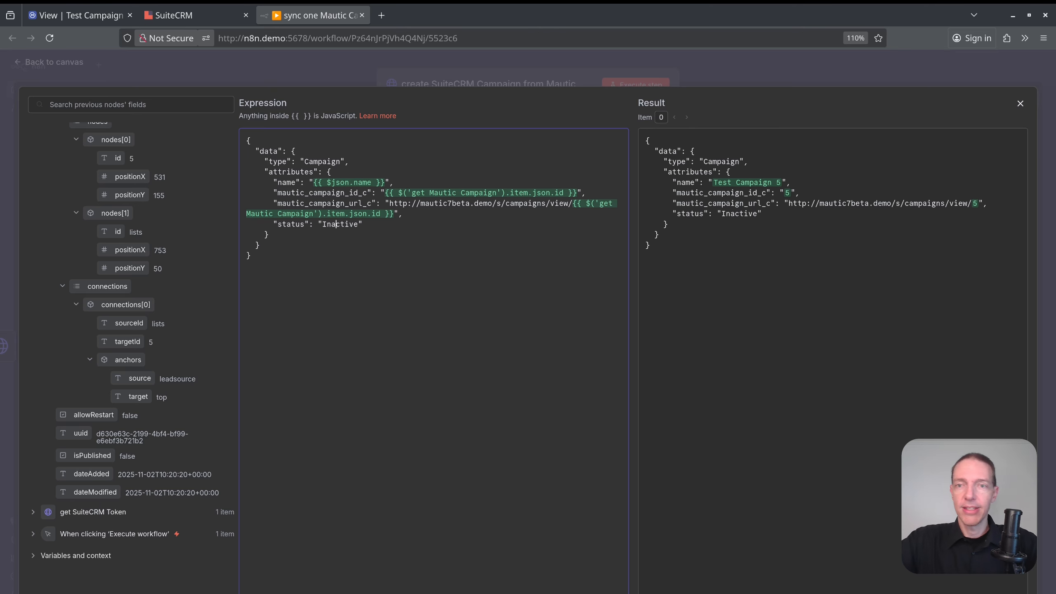
# - In SuiteCRM, view the available status options of Test Campaign 4 and cancel the edit without changes
pyautogui.click(179, 15)
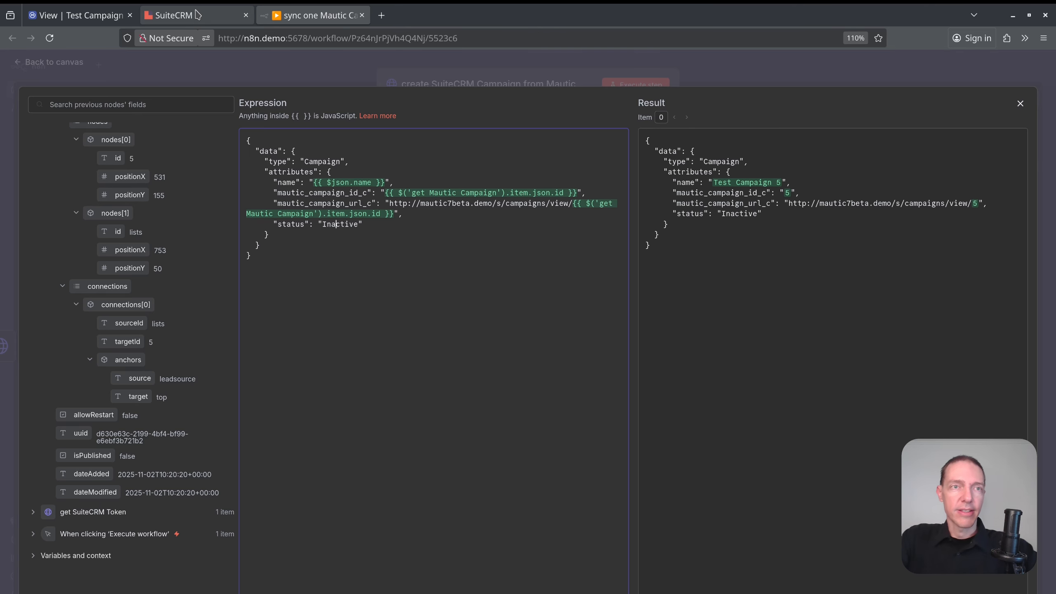
pyautogui.click(54, 125)
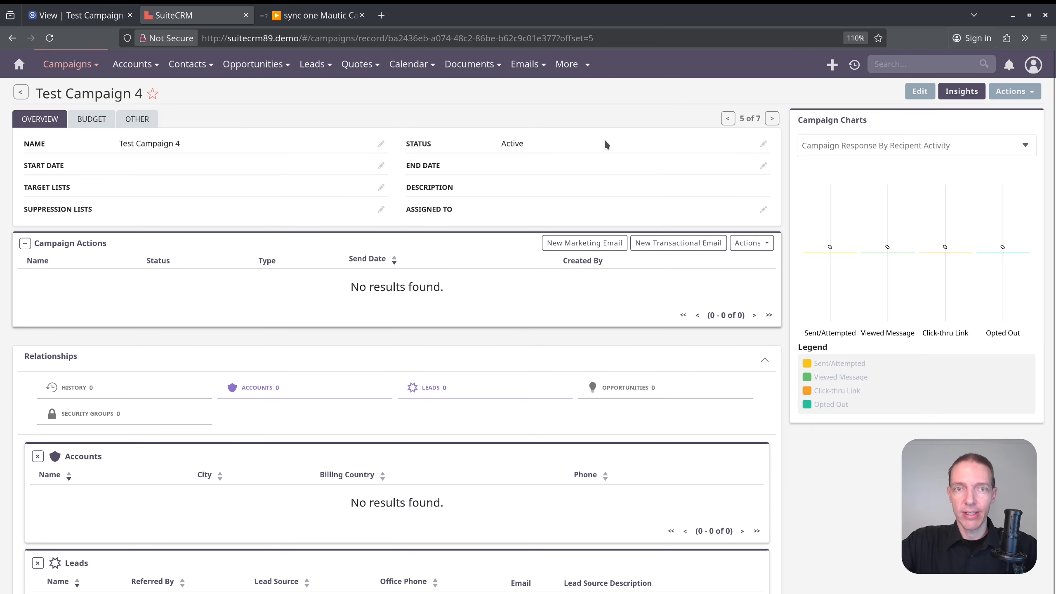
pyautogui.click(768, 148)
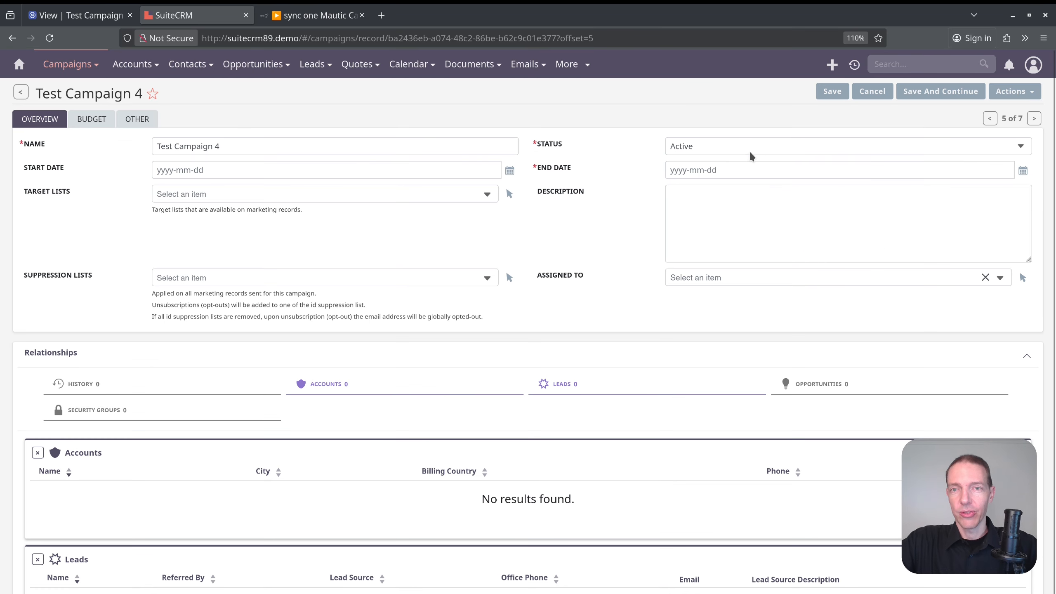
pyautogui.click(718, 147)
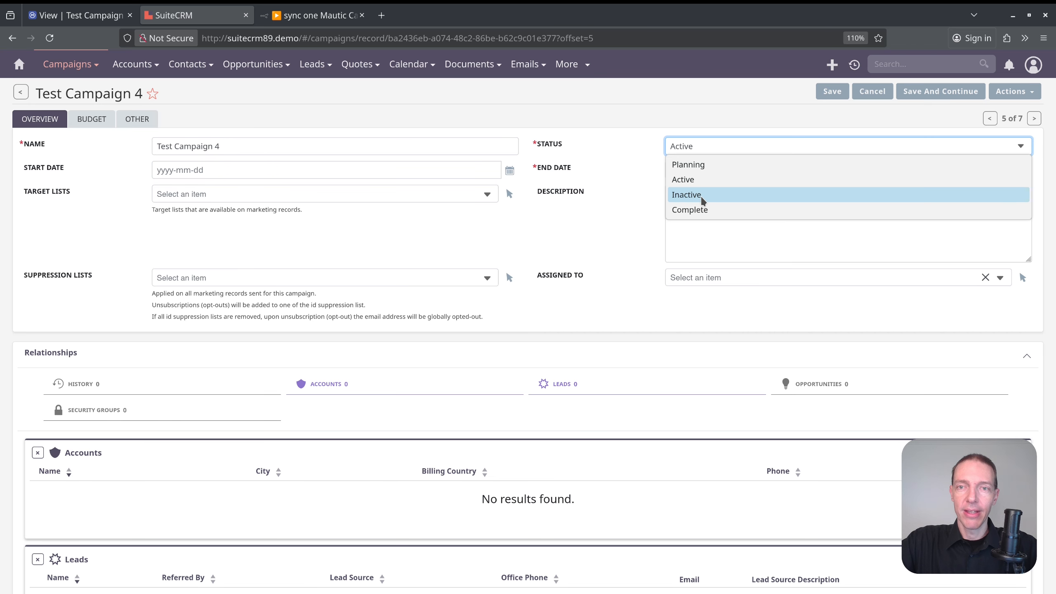
pyautogui.click(657, 132)
pyautogui.click(873, 91)
pyautogui.moveTo(304, 62)
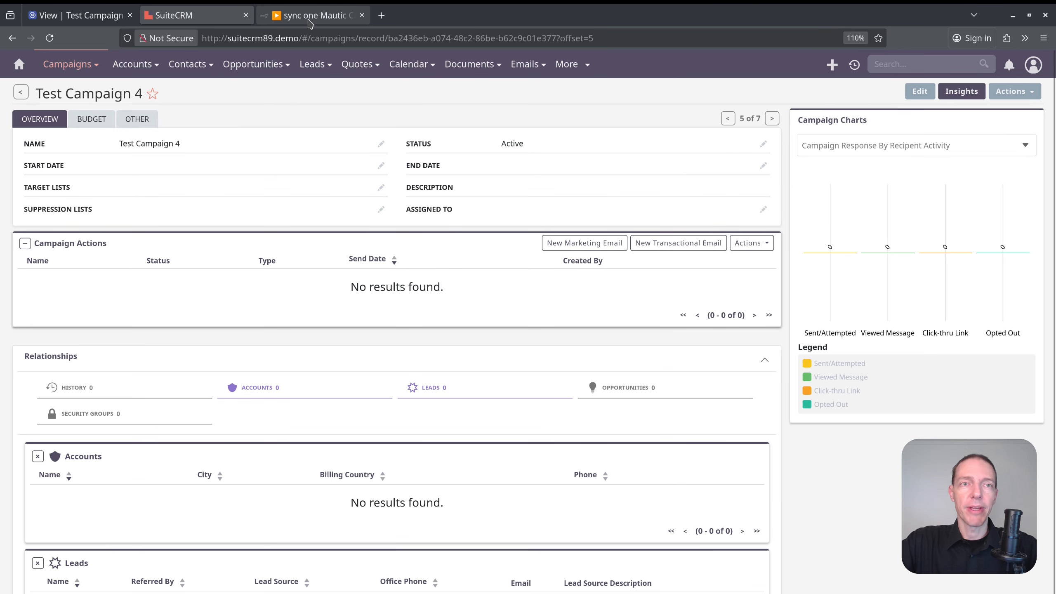
# - Return to n8n, close the expression editor and execute the create SuiteCRM Campaign from Mautic node
pyautogui.click(314, 15)
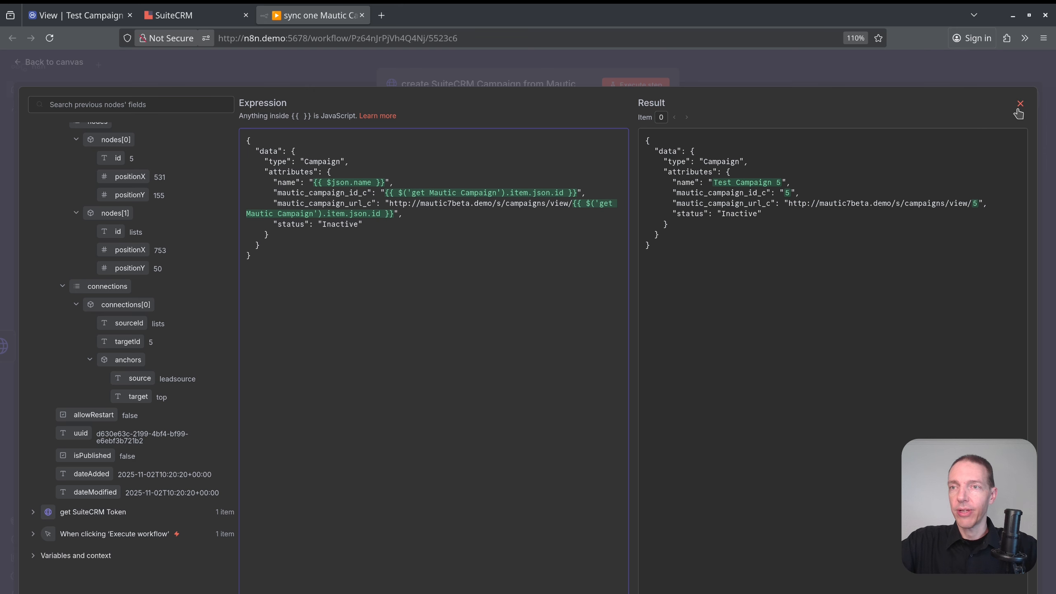
pyautogui.click(1020, 103)
pyautogui.scroll(-5, 520, 354)
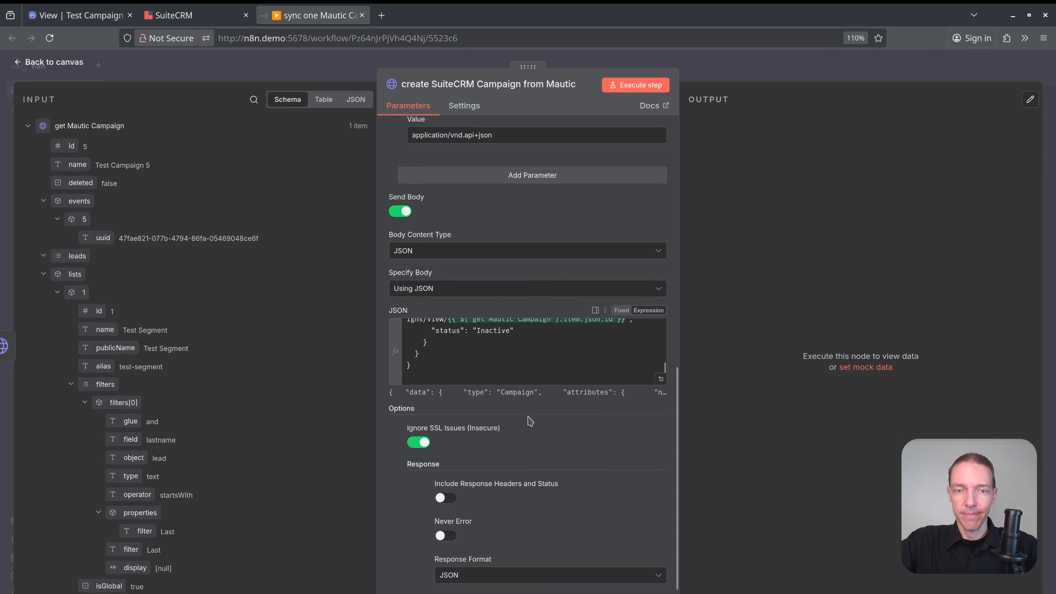
pyautogui.scroll(10, 624, 188)
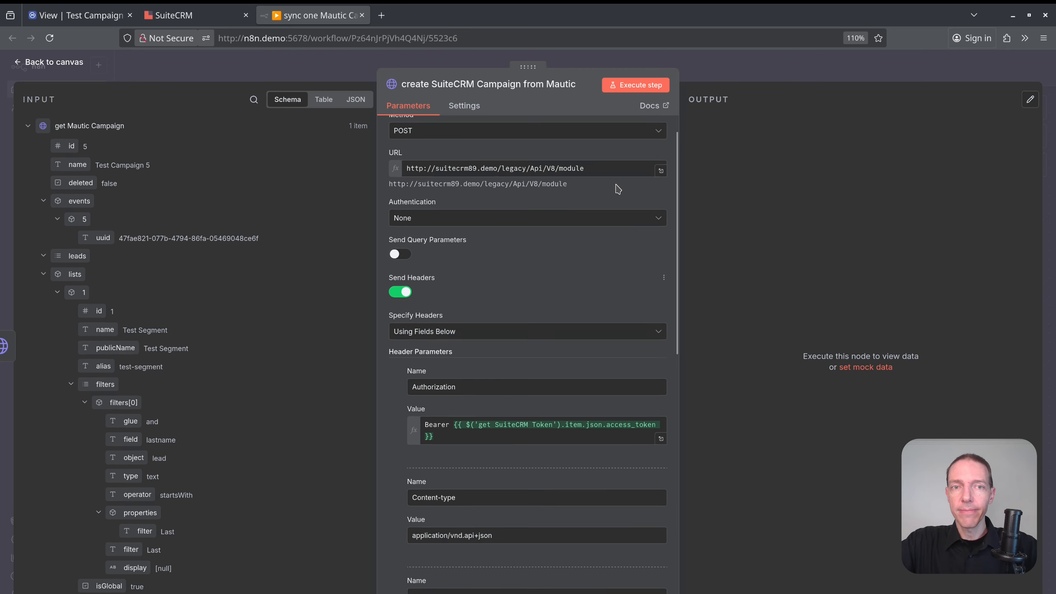
pyautogui.click(632, 87)
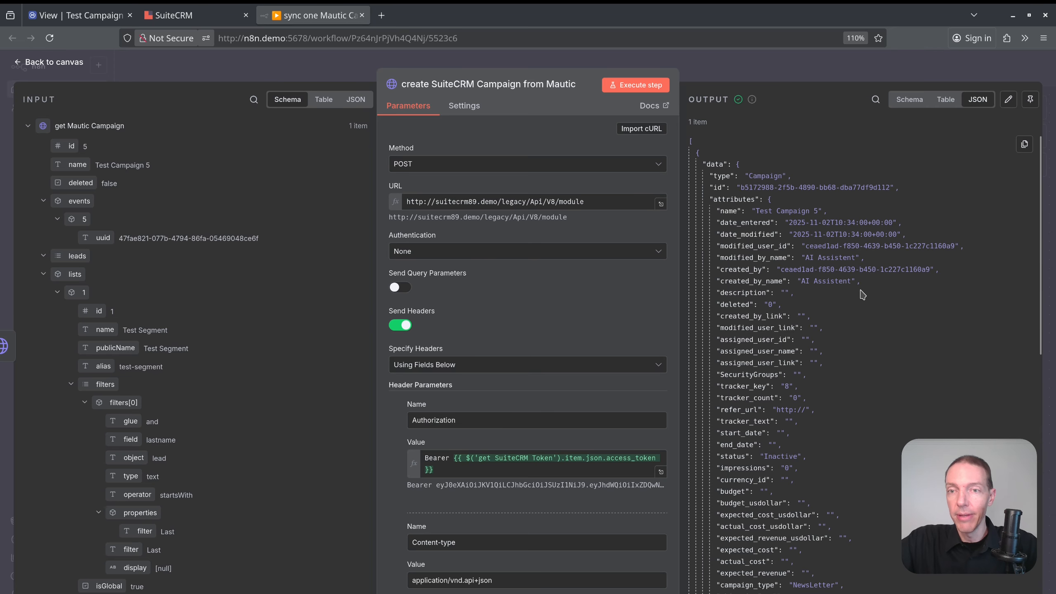
# - Switch to SuiteCRM, open the campaign list and check the name and status of Test Campaign 5
pyautogui.click(174, 15)
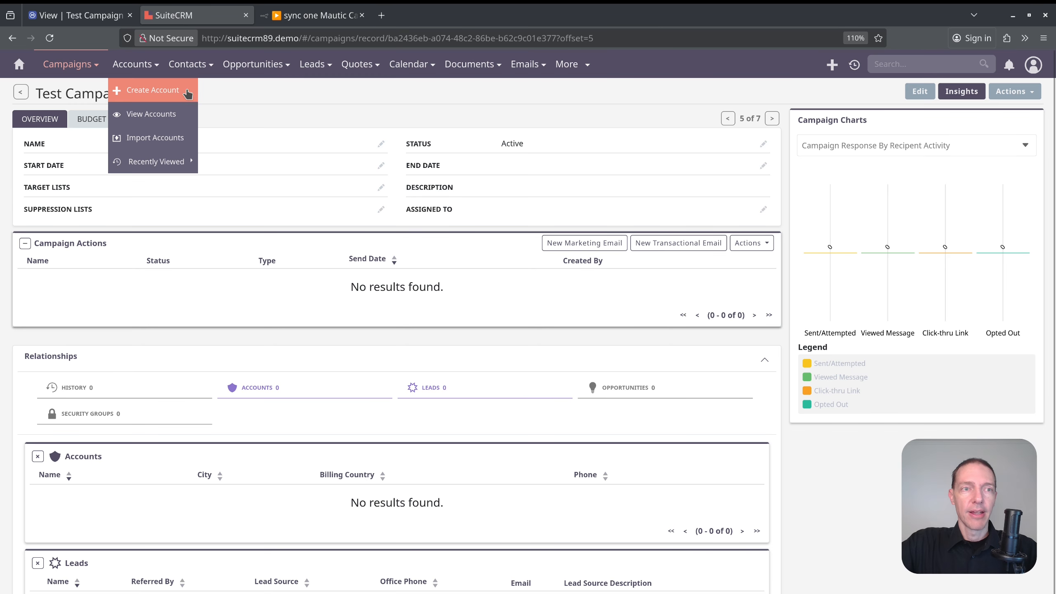
pyautogui.moveTo(68, 64)
pyautogui.click(84, 116)
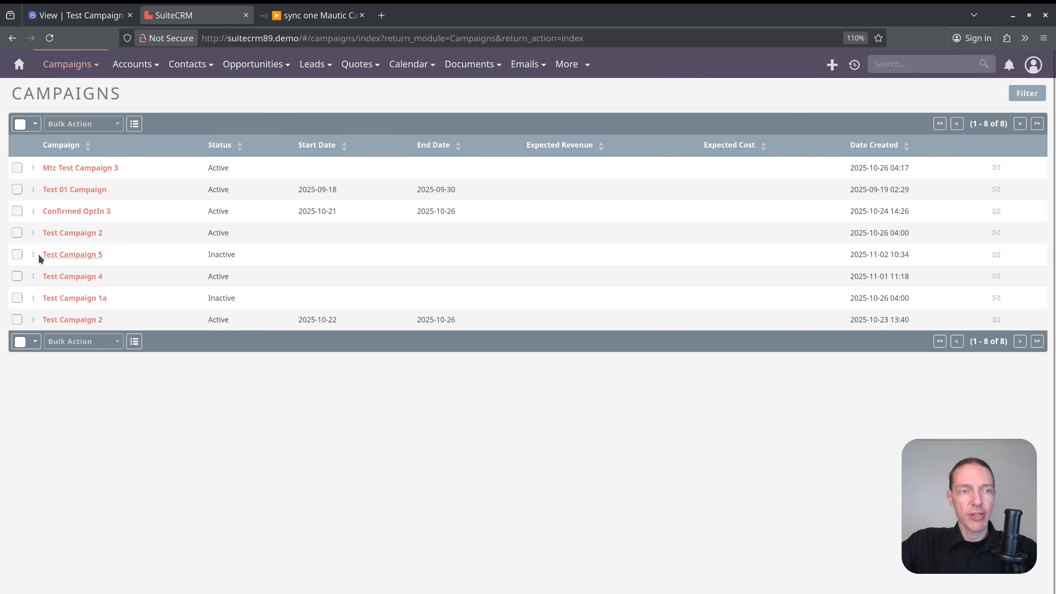
pyautogui.moveTo(240, 255); pyautogui.dragTo(76, 256)
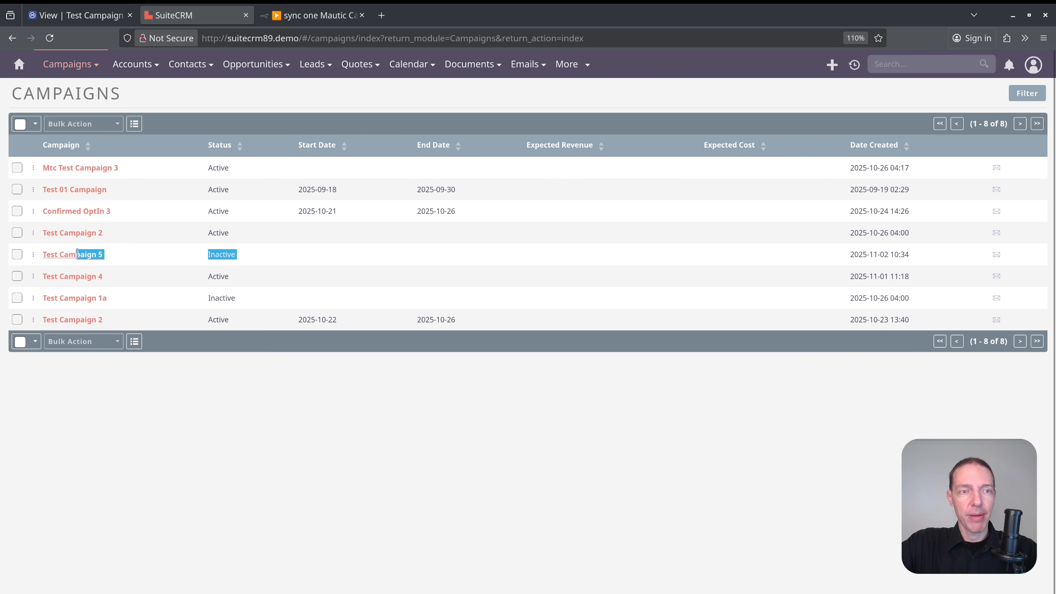
pyautogui.click(247, 254)
pyautogui.doubleClick(214, 255)
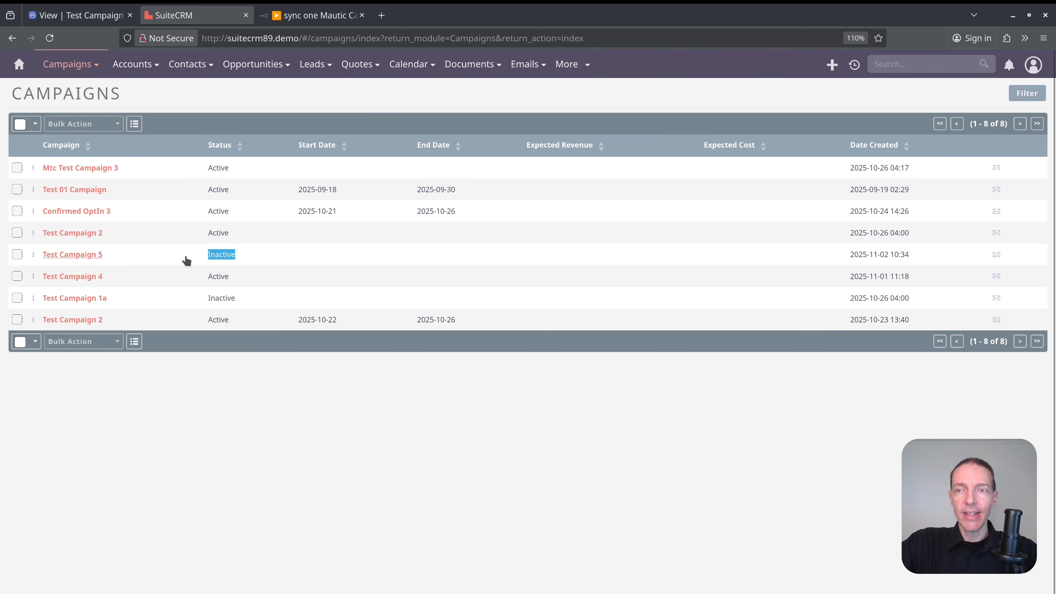
# - Open Test Campaign 5's additional details, follow its Mautic Campaign URL to Mautic and close that page
pyautogui.click(86, 255)
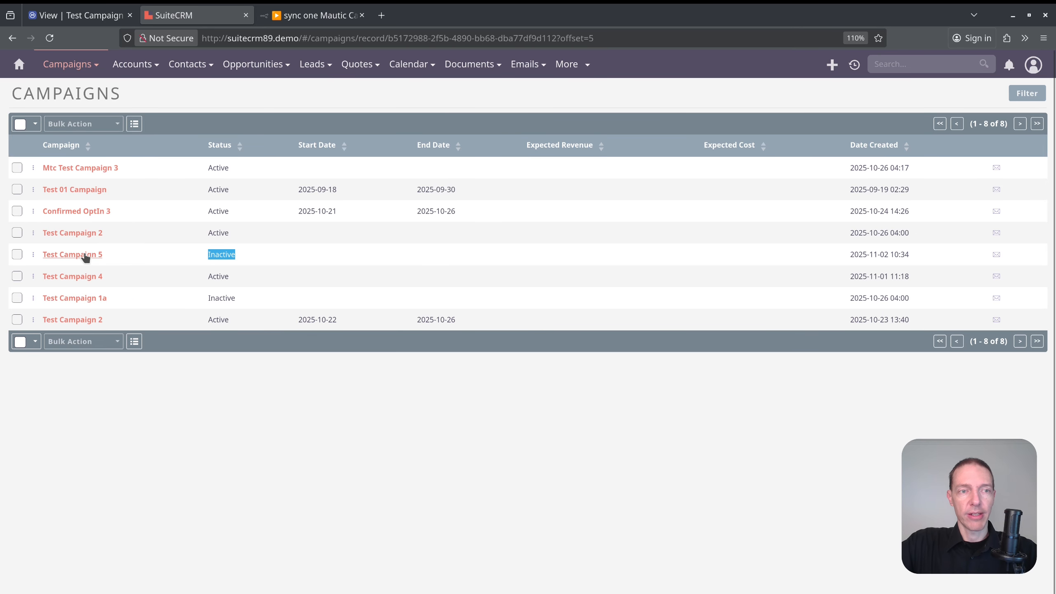
pyautogui.click(136, 119)
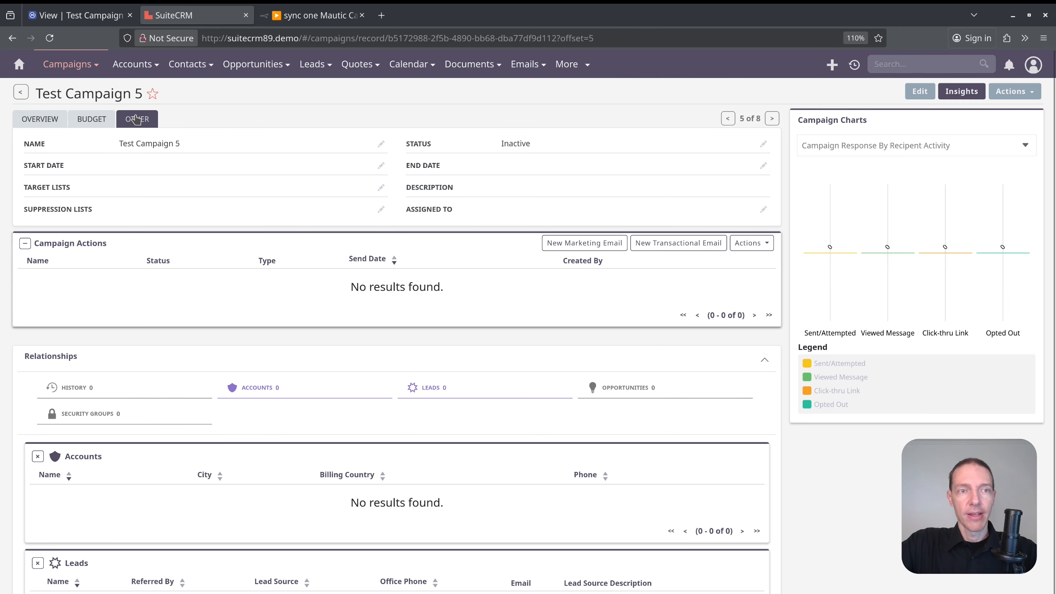
pyautogui.click(252, 166)
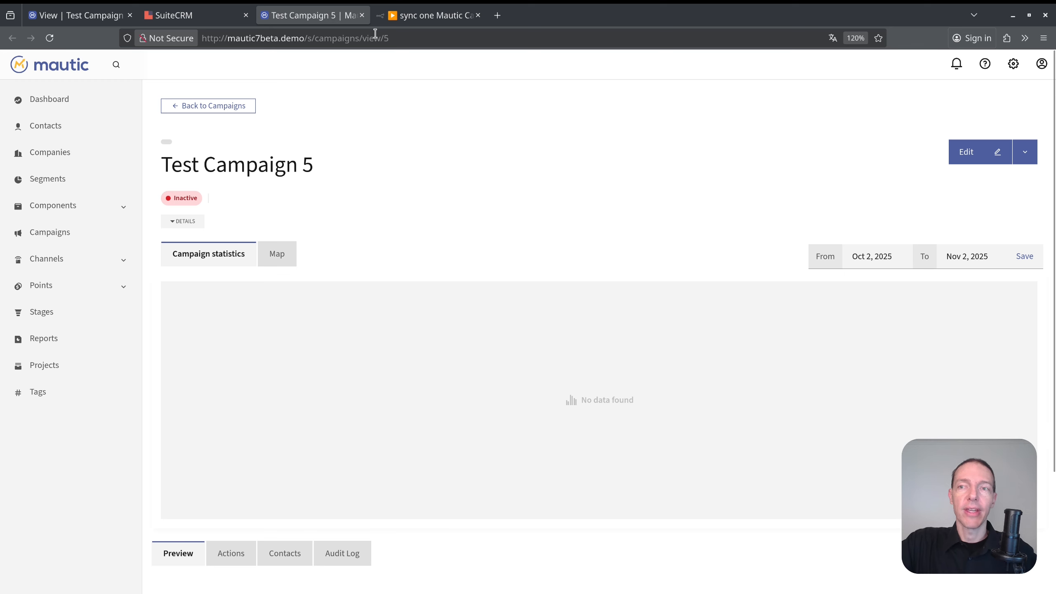
pyautogui.click(362, 15)
# - In n8n, review the get Mautic Campaign URL and the create SuiteCRM Campaign from Mautic node's settings and output, then return to the canvas
pyautogui.moveTo(351, 81)
pyautogui.click(316, 15)
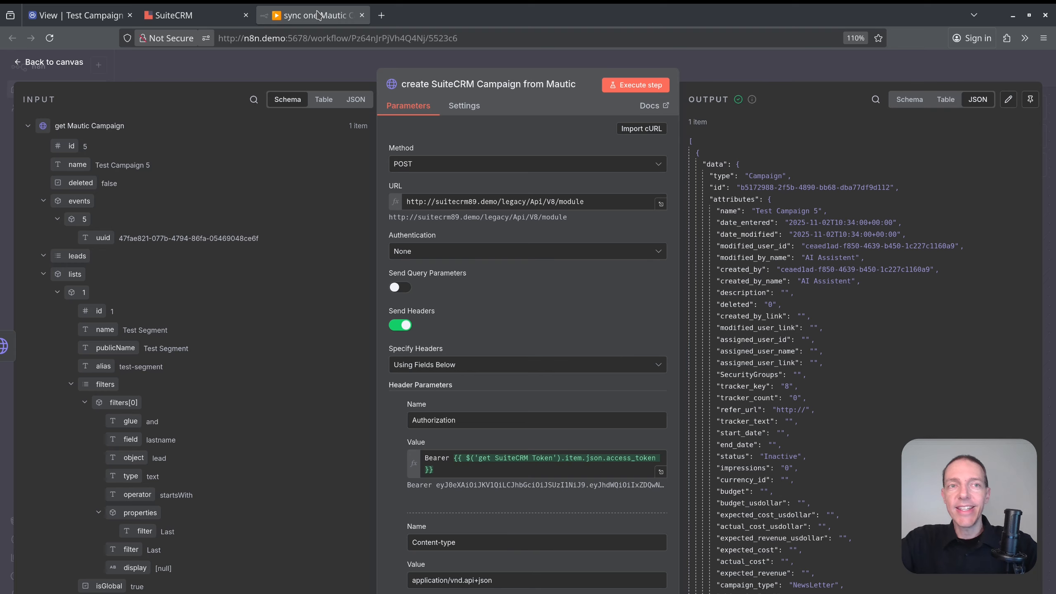
pyautogui.press('Escape')
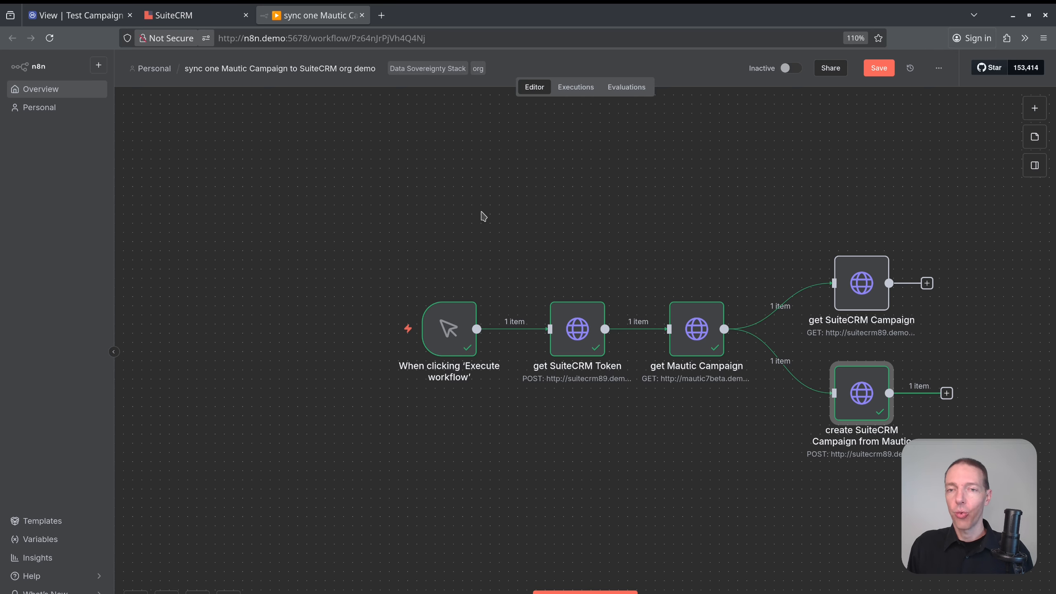
pyautogui.doubleClick(700, 344)
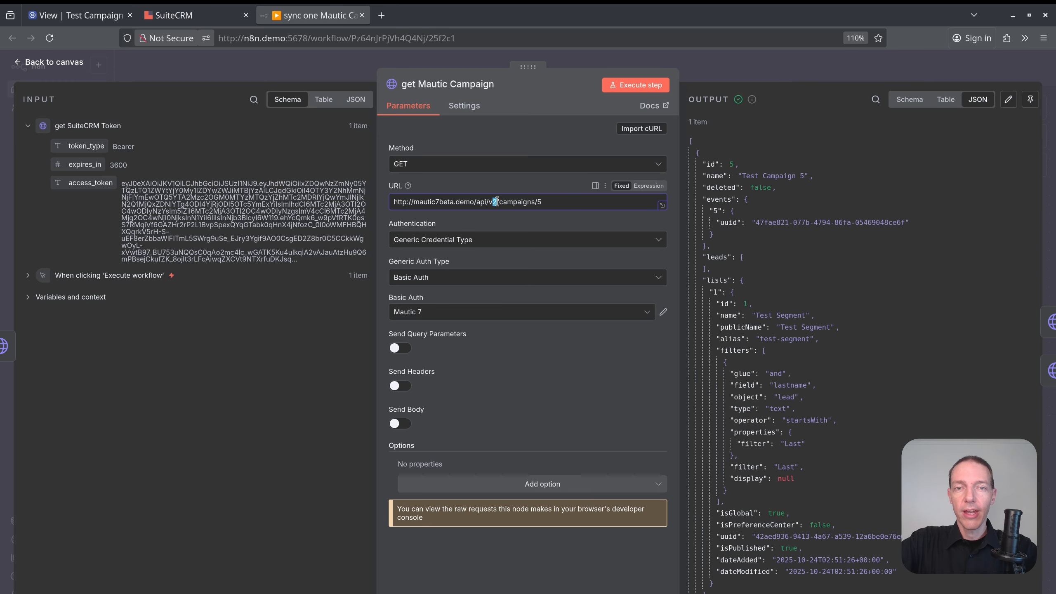
pyautogui.click(560, 201)
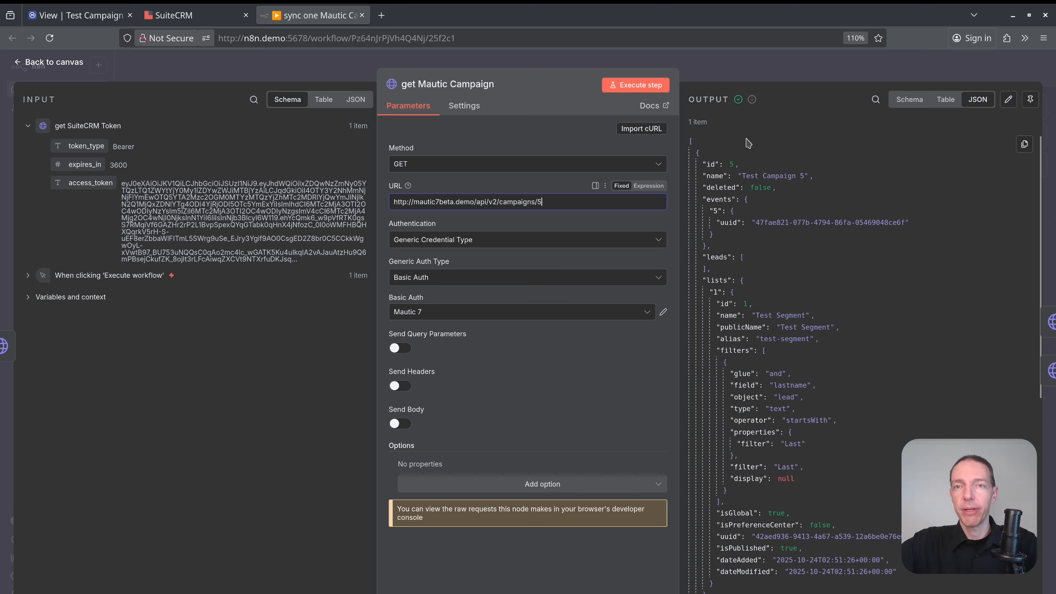
pyautogui.click(747, 68)
pyautogui.doubleClick(863, 386)
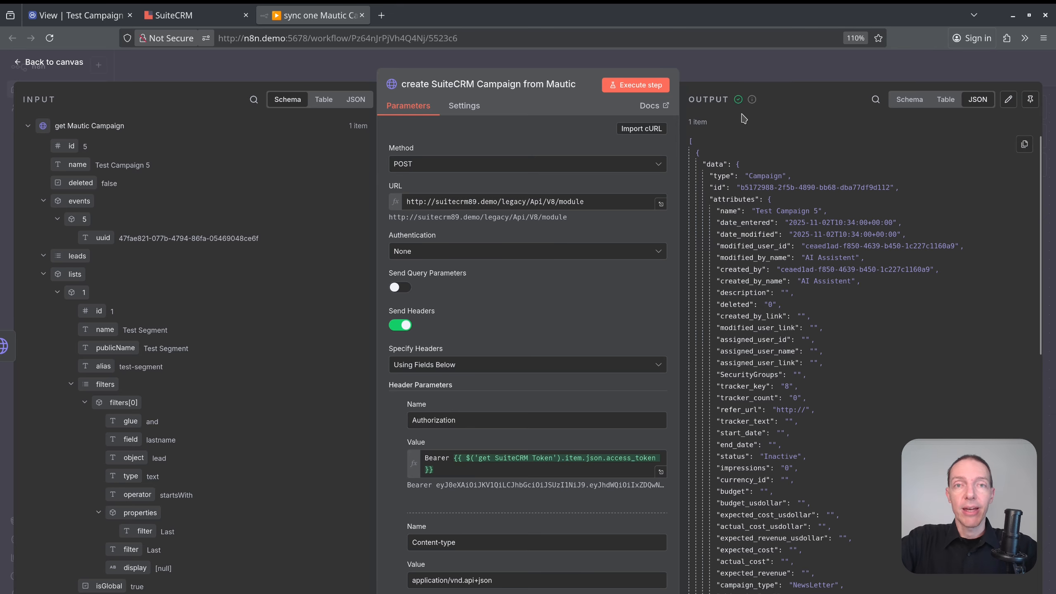
pyautogui.click(772, 73)
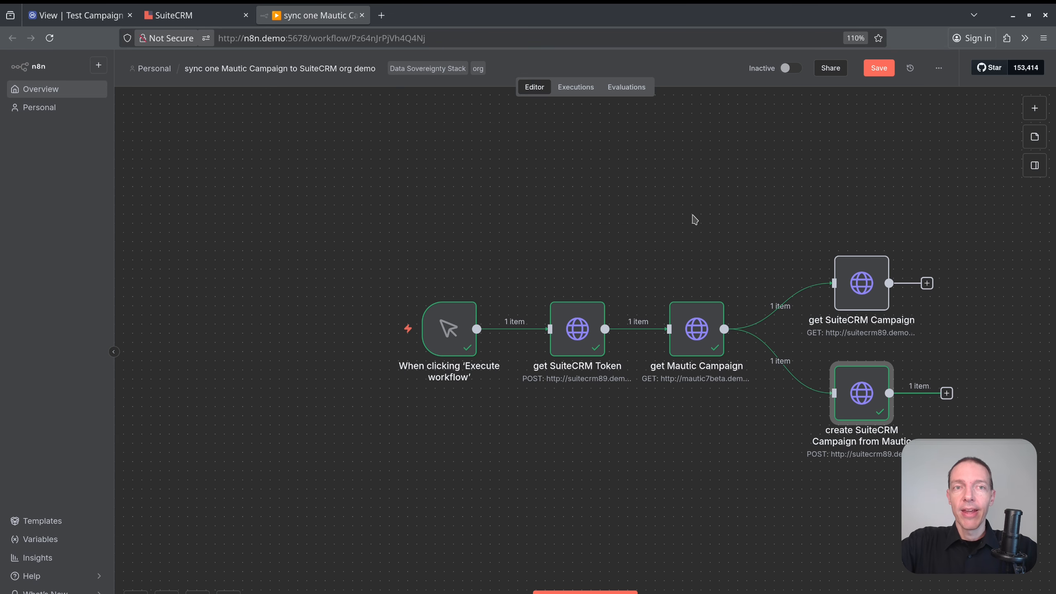